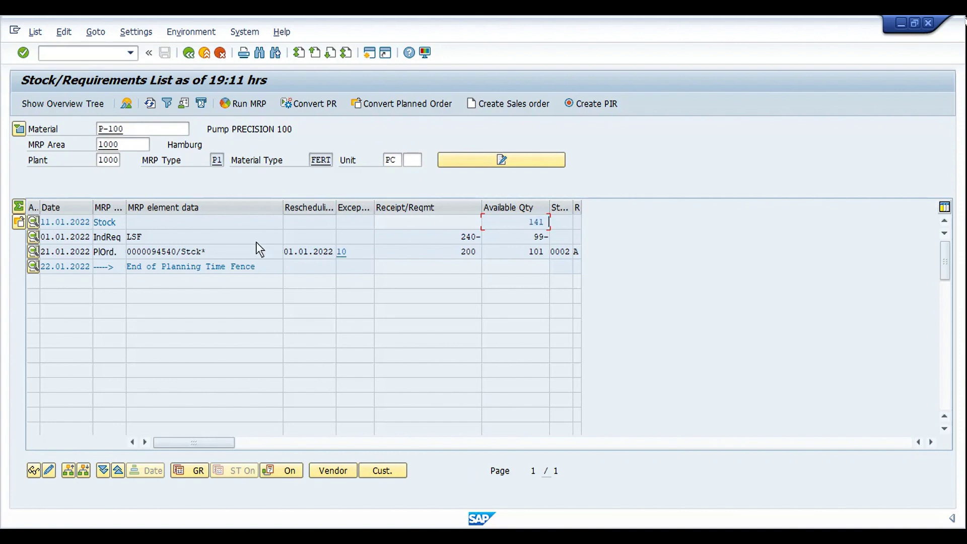
- Examine the independent requirement's additional data and compare its quantity with the stock and available quantities for material P-100
double_click(171, 238)
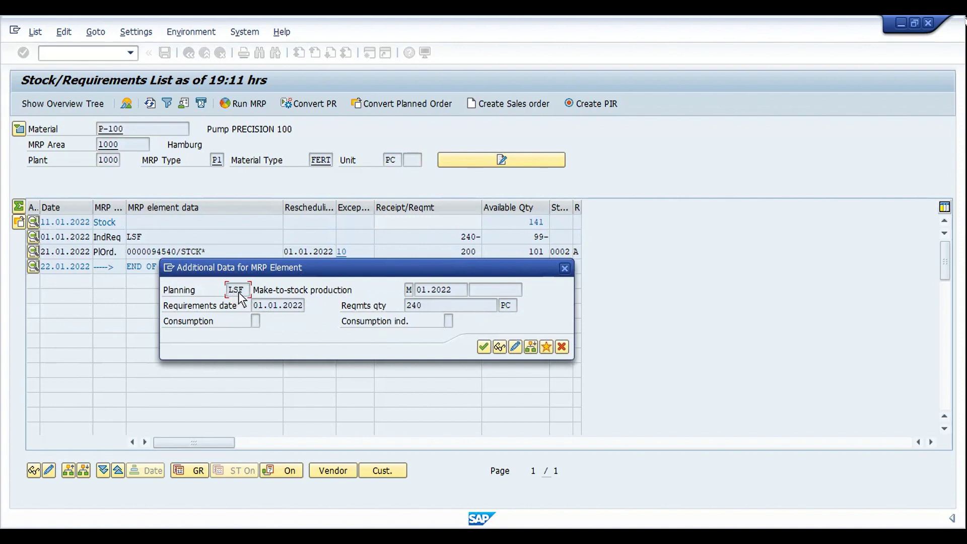
key(Return)
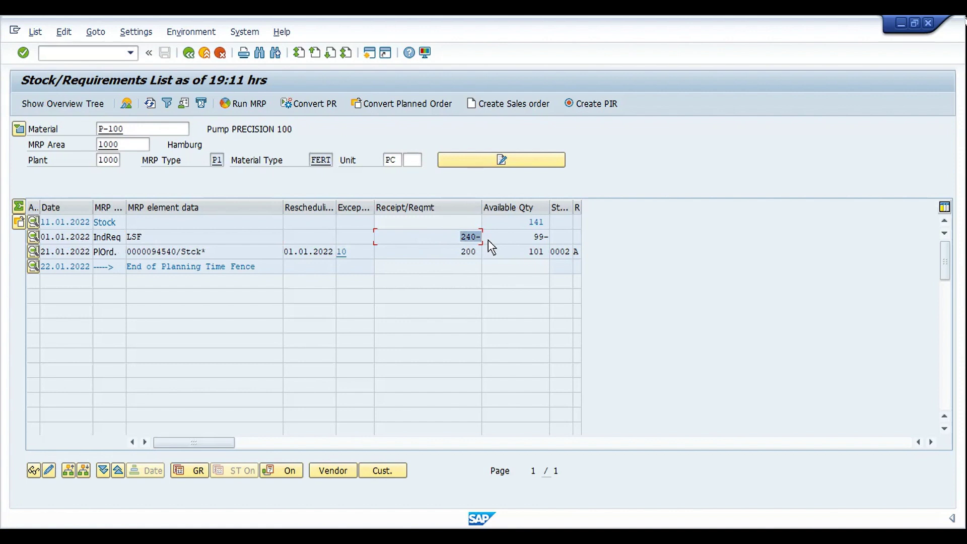
click(527, 221)
click(449, 234)
drag(449, 234, 490, 236)
click(534, 237)
- Review P-100's MRP type, planning time fence and lot size in its material master, and return to the stock/requirements list
click(109, 129)
double_click(110, 129)
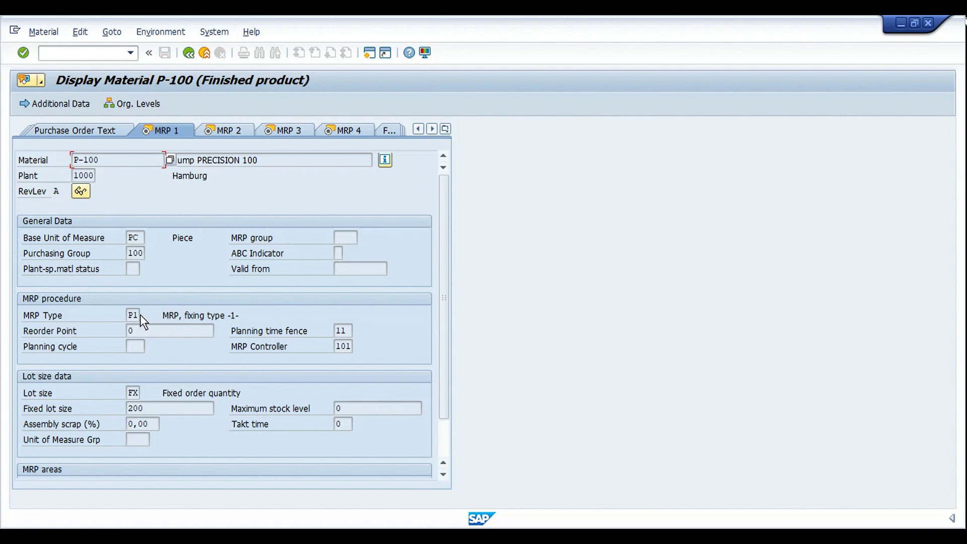
click(348, 330)
drag(448, 345, 448, 381)
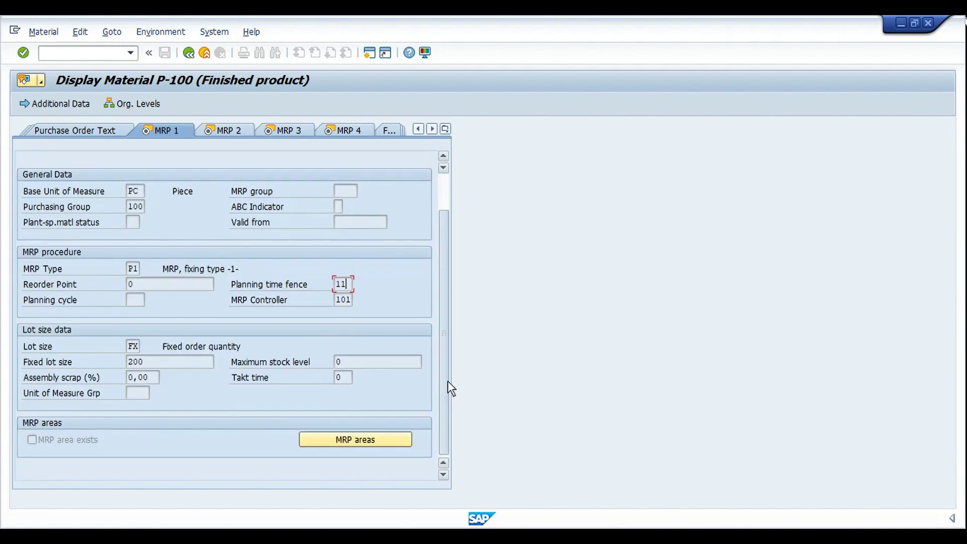
click(139, 348)
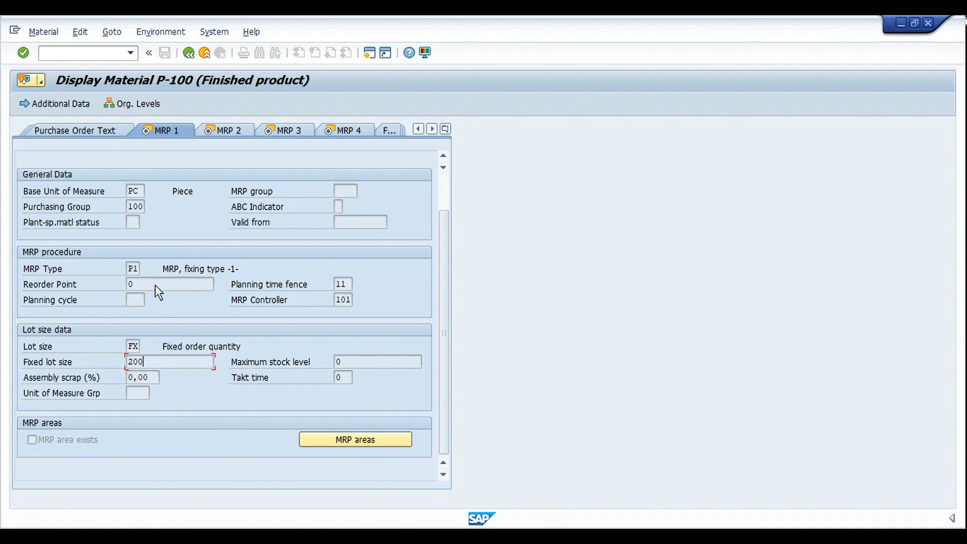
click(346, 283)
click(291, 127)
click(189, 53)
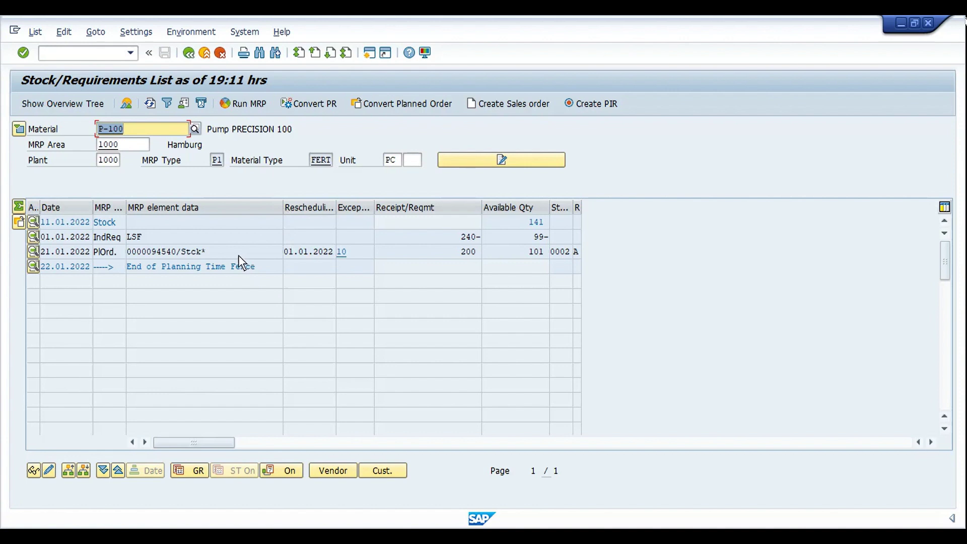
- Open the LSF independent requirement for change, setting the planning horizon's end date to 15.12.2022
double_click(144, 236)
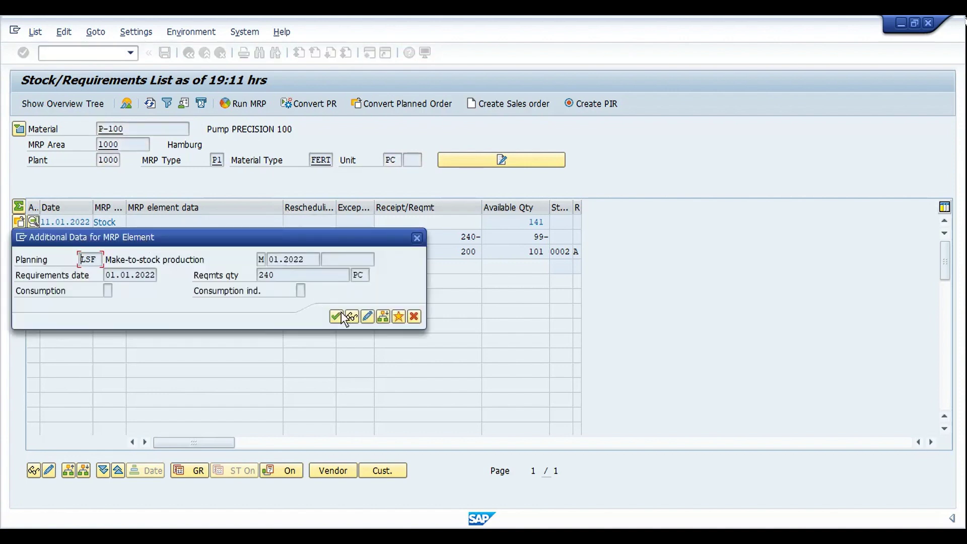
click(367, 316)
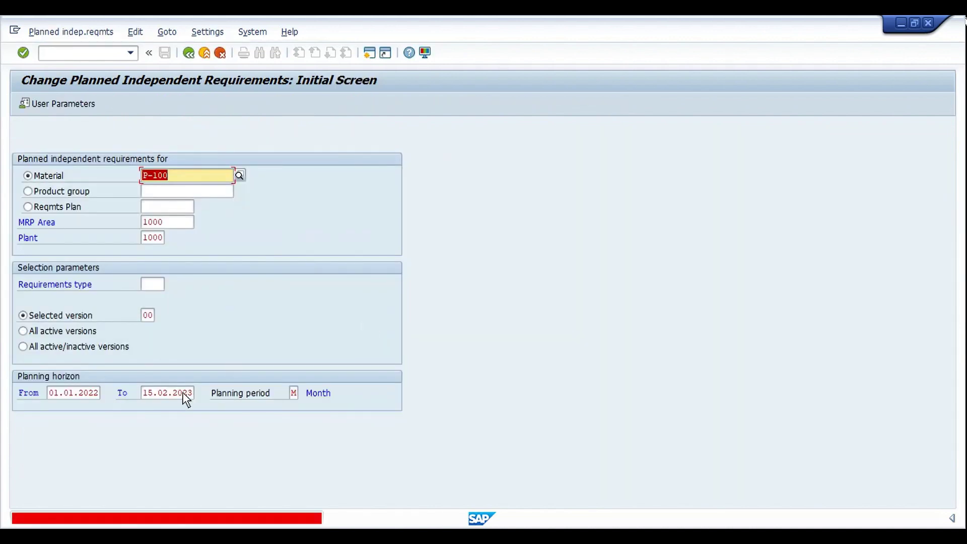
click(183, 391)
key(BackSpace)
key(BackSpace)
key(BackSpace)
key(BackSpace)
key(BackSpace)
key(BackSpace)
key(BackSpace)
key(BackSpace)
key(BackSpace)
key(BackSpace)
key(Down)
key(Return)
key(Return)
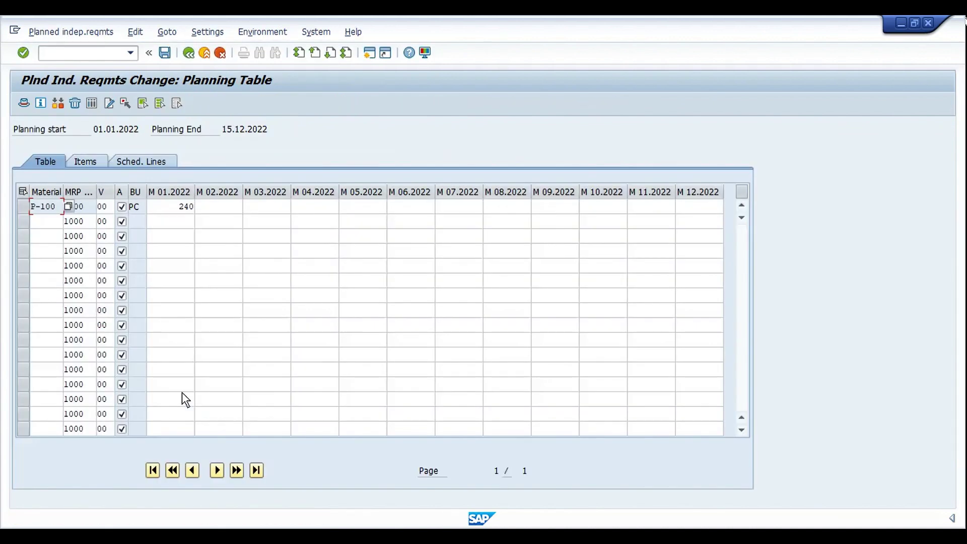
- Delete the P-100 row from the planning table, save, and refresh the stock/requirements list
click(24, 208)
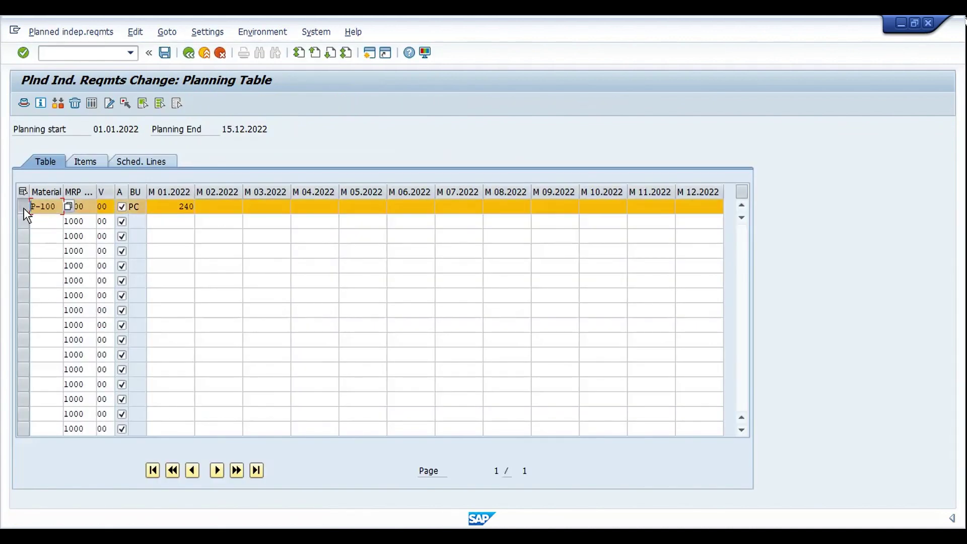
click(75, 104)
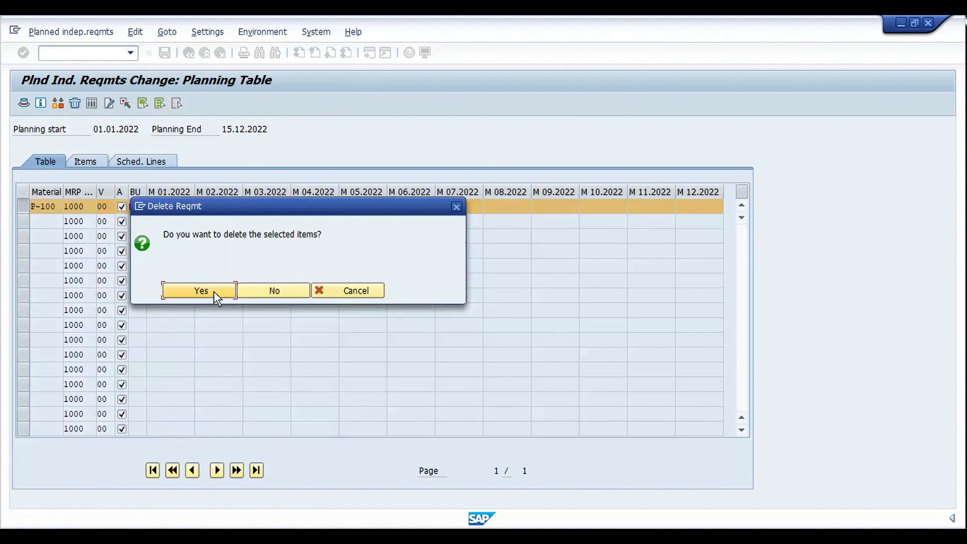
click(211, 290)
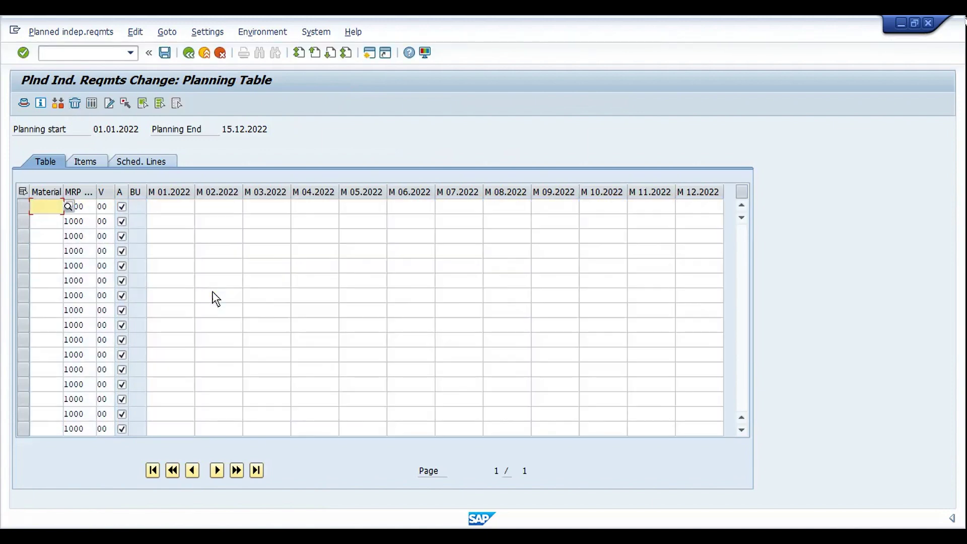
click(166, 57)
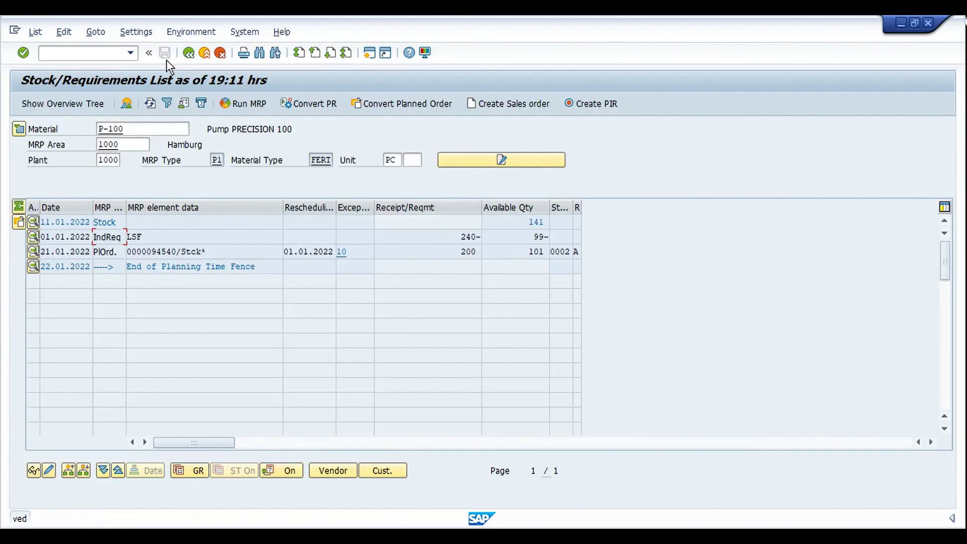
click(150, 105)
click(239, 240)
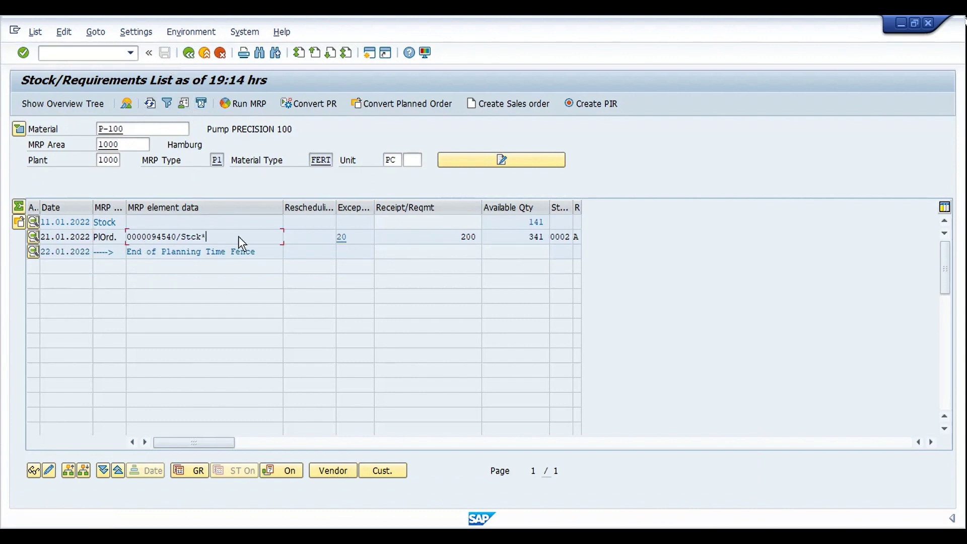
- Run MRP for material P-100 and return to the stock/requirements list
click(238, 104)
key(Return)
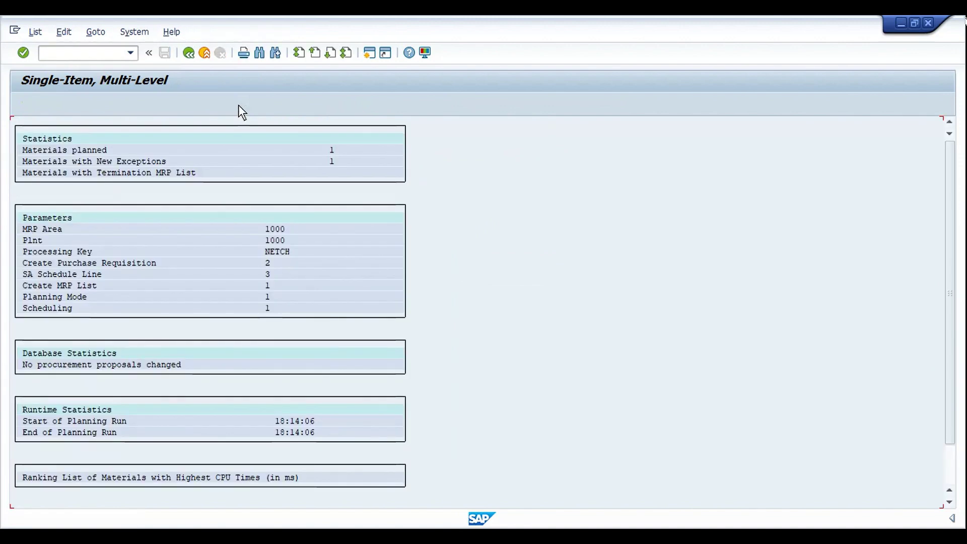
click(202, 54)
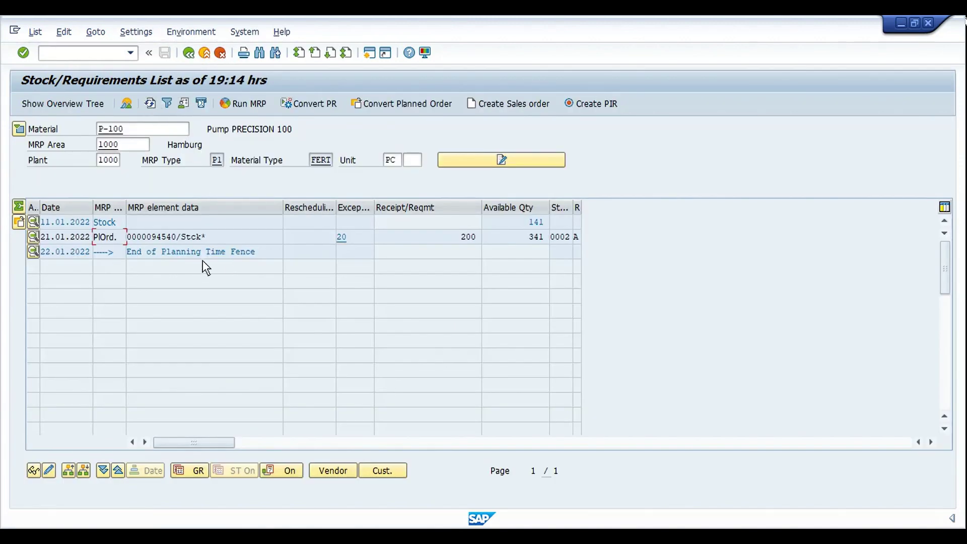
- Check the exception and order details of the planned order dated 21.01.2022, including its full display
click(235, 236)
double_click(176, 236)
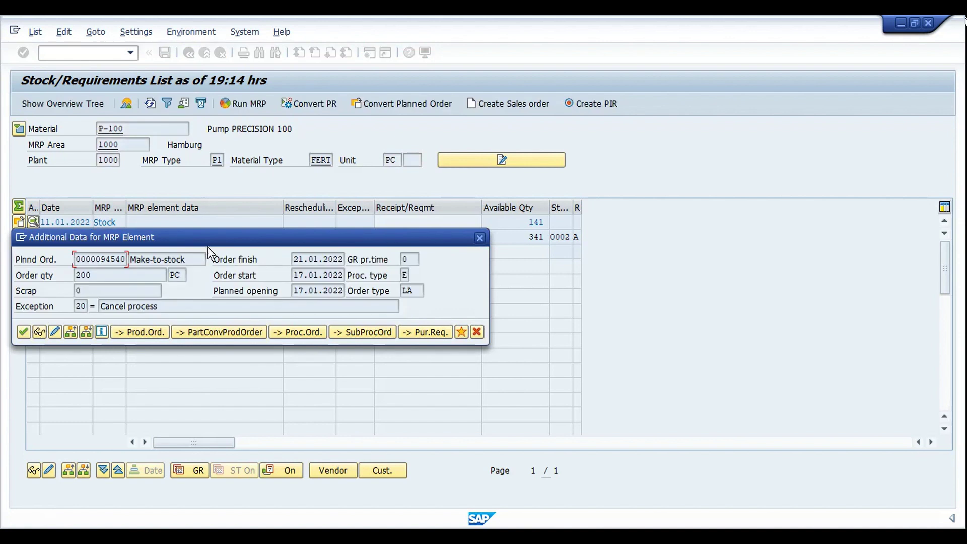
click(40, 332)
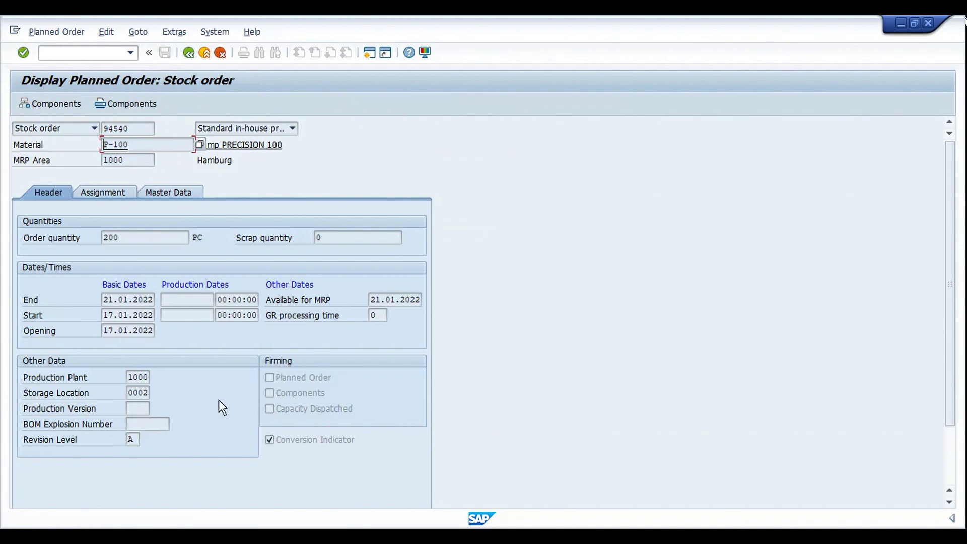
key(F3)
- Delete the planned order dated 21.01.2022 and refresh the stock/requirements list
double_click(152, 236)
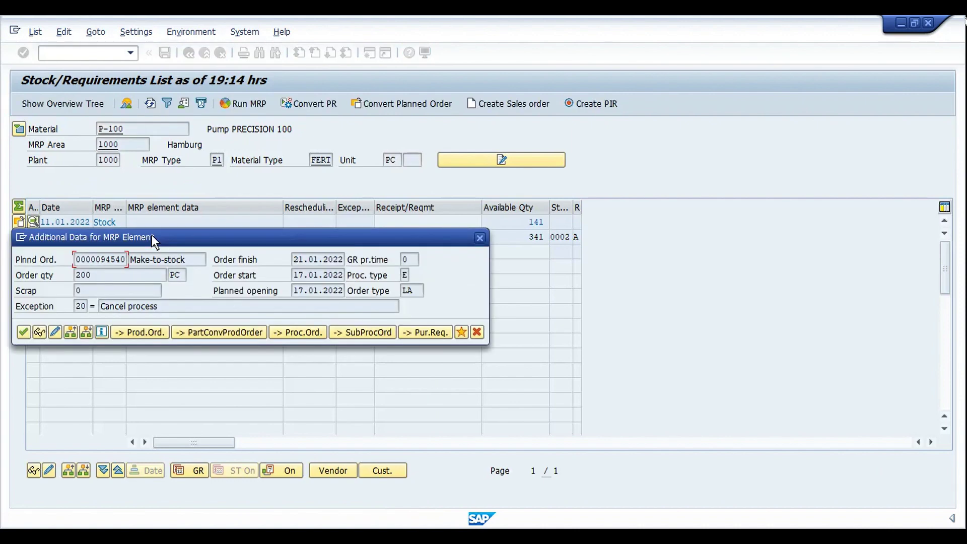
click(54, 331)
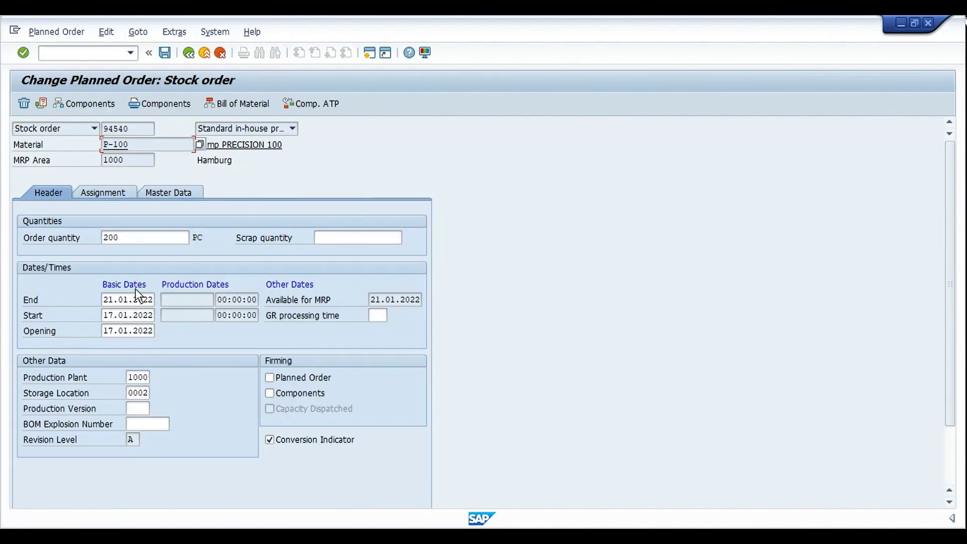
click(24, 104)
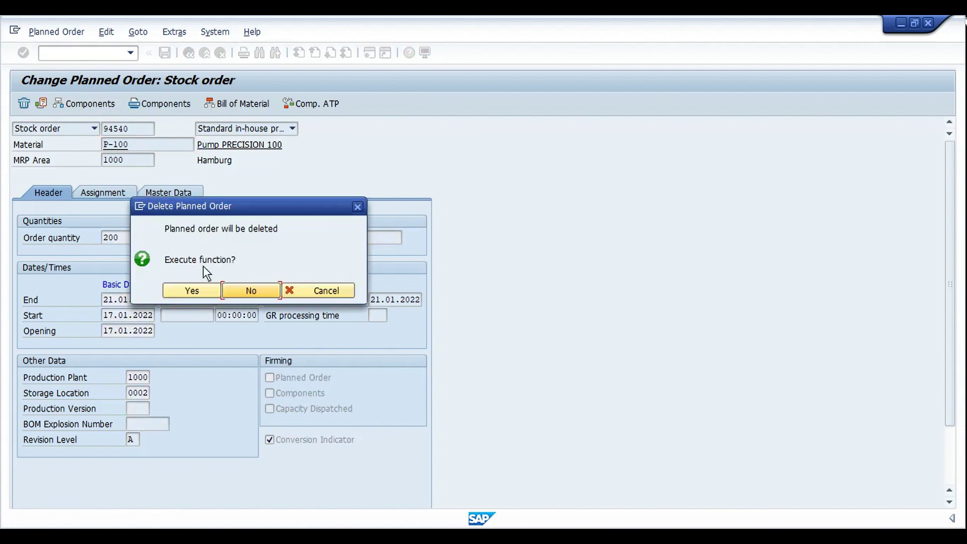
click(191, 291)
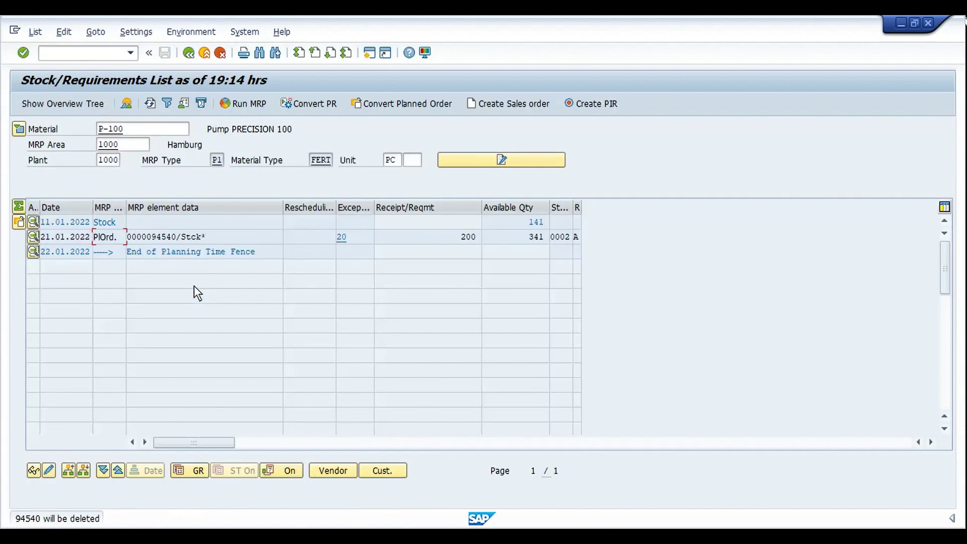
click(150, 104)
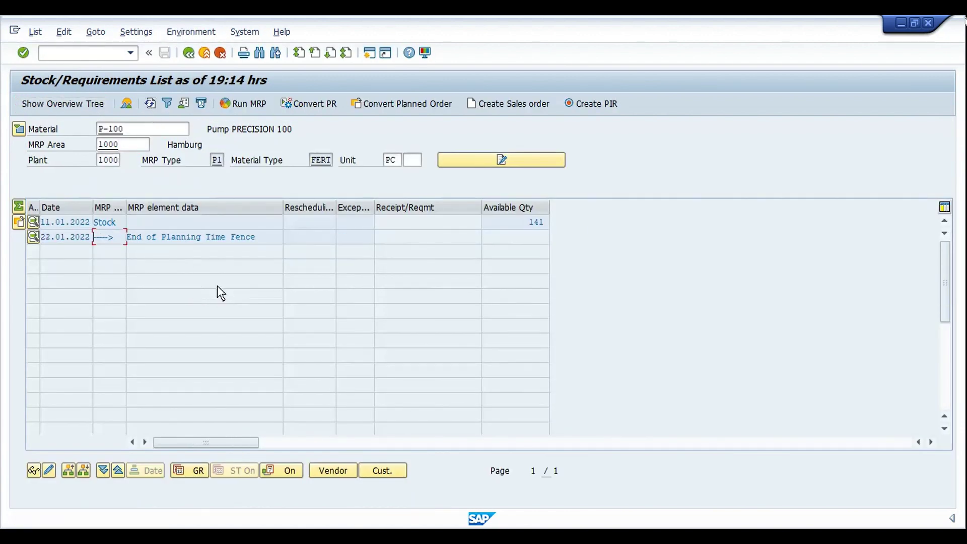
- Compare the planning time fence in the material header details with the end-of-fence date in the stock/requirements list
click(510, 220)
click(276, 245)
click(19, 129)
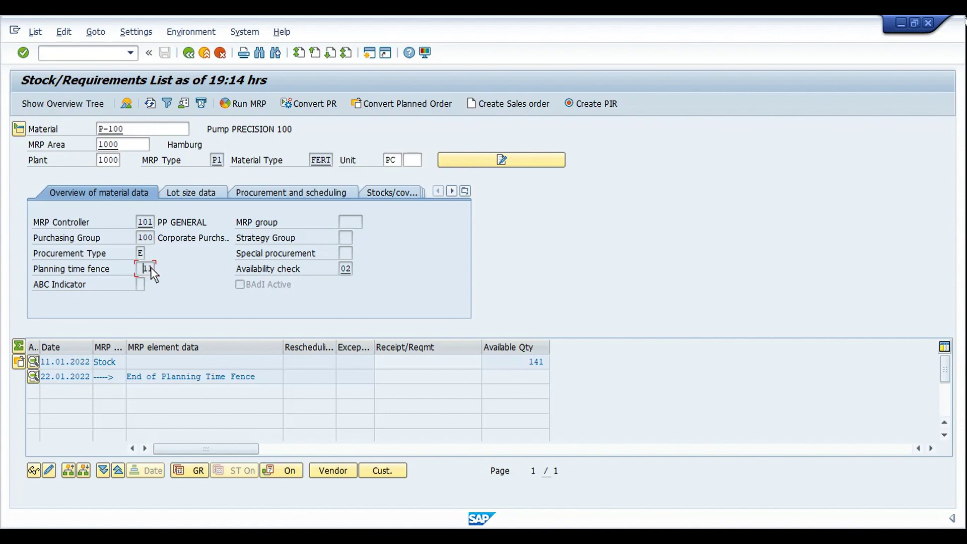
click(54, 377)
click(208, 381)
- Start transaction MM02 in a new window and open material P-100 for change in plant 1000
click(365, 53)
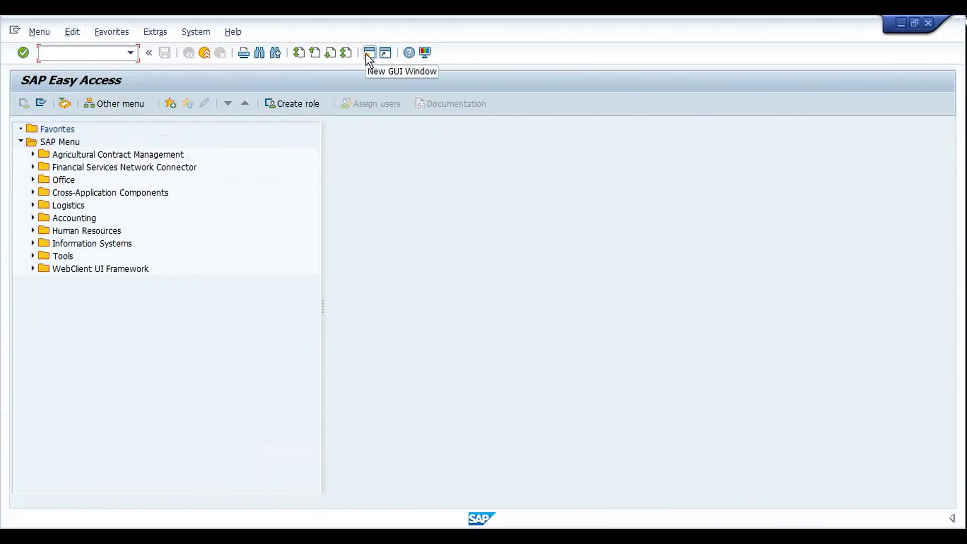
text(mm02)
key(Return)
key(Return)
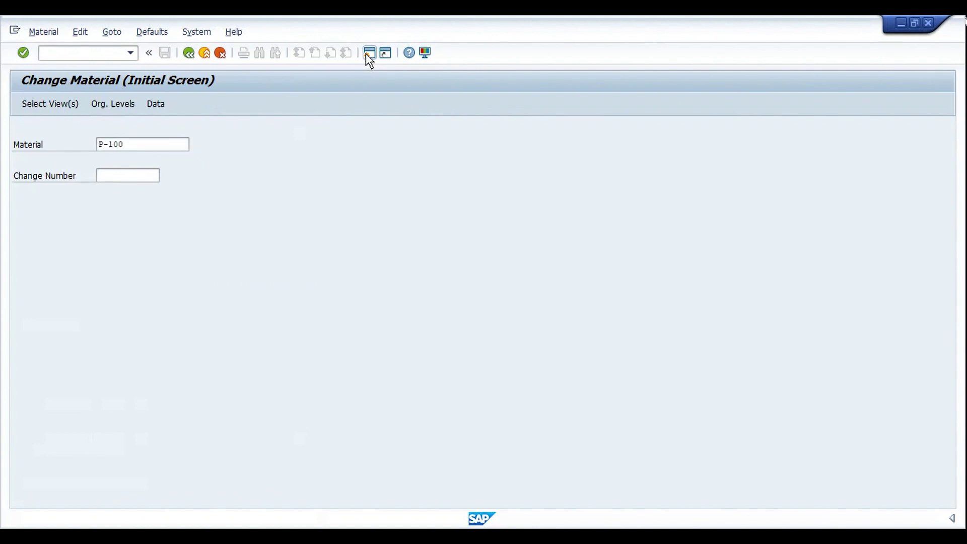
key(Return)
key(Return)
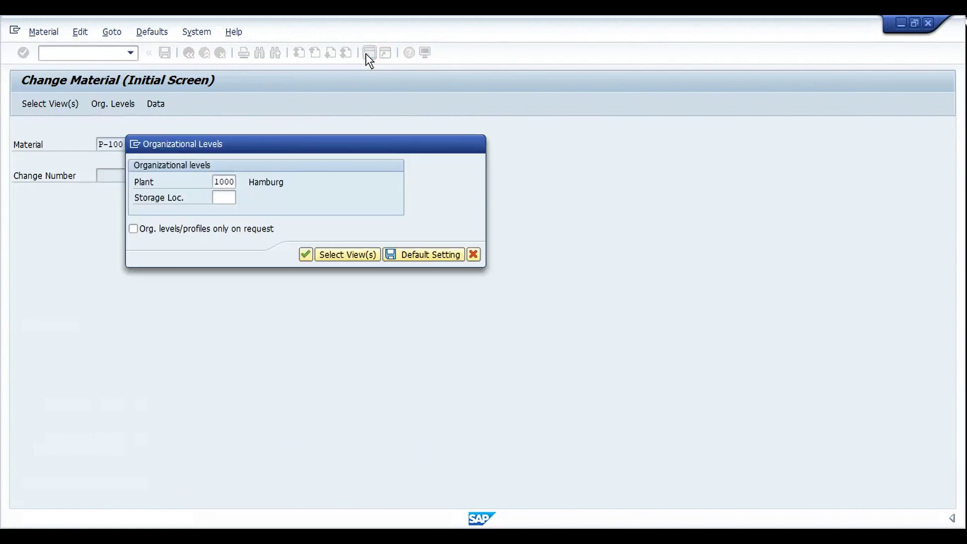
- Set the planning time fence of material P-100 to 10 and save the material
click(346, 333)
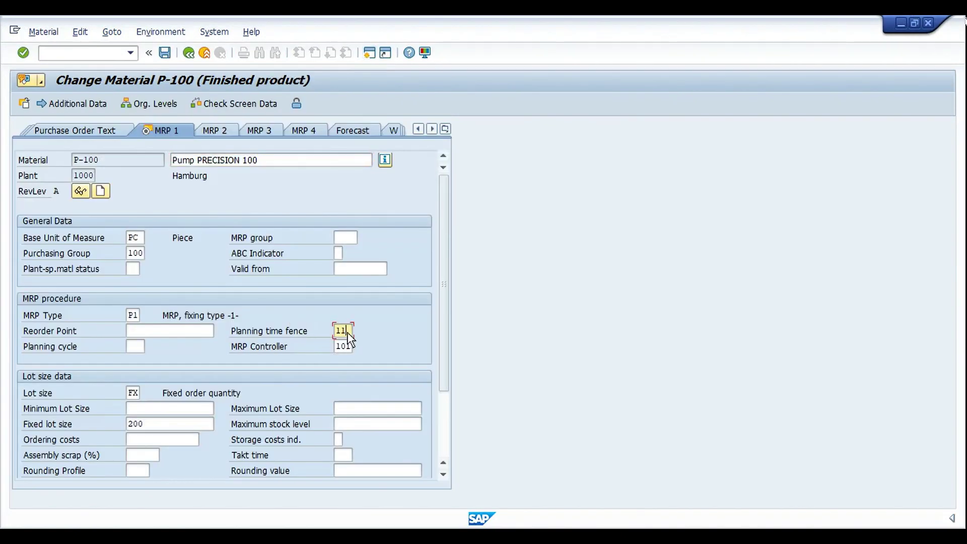
key(BackSpace)
text(0)
key(ctrl+s)
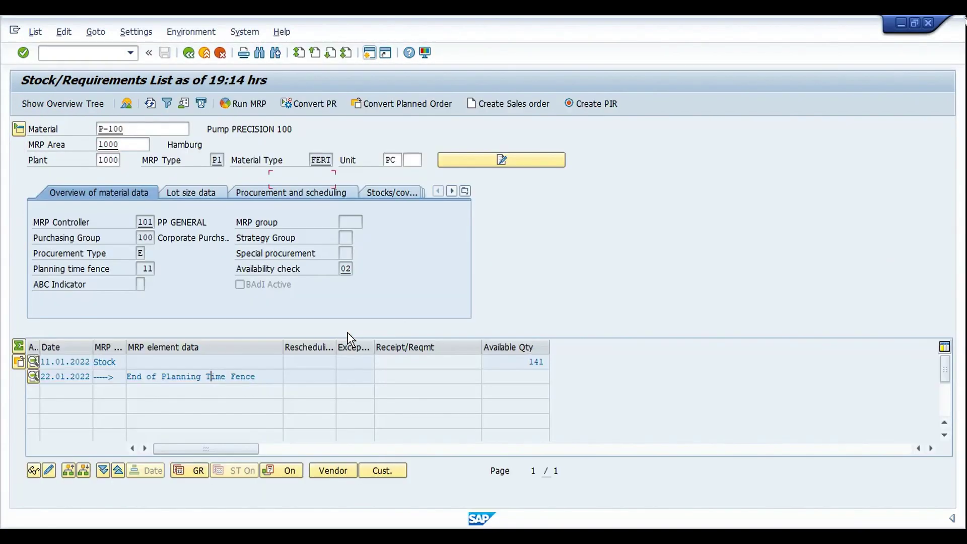
- Refresh the stock/requirements list, check the planning time fence and its end date, and collapse the header details
click(149, 103)
click(52, 377)
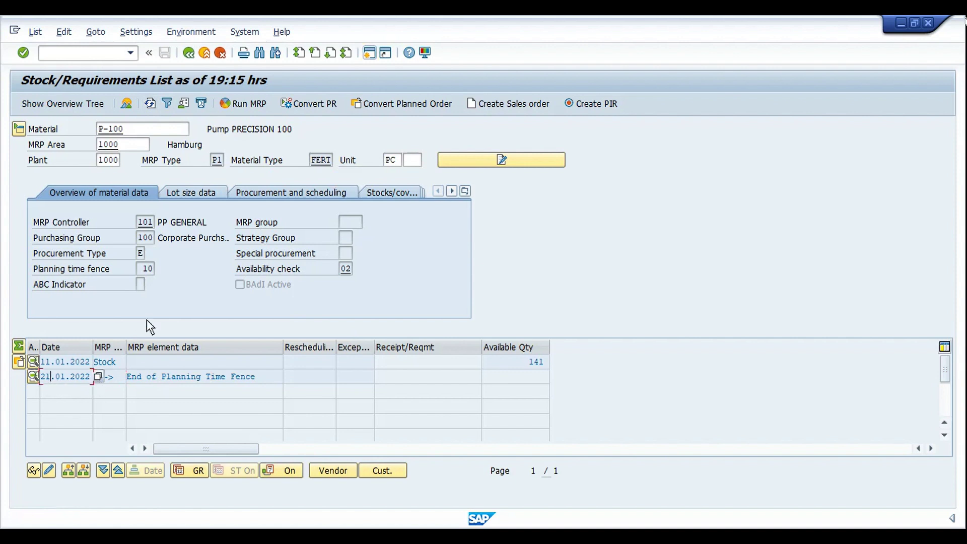
double_click(147, 268)
click(20, 130)
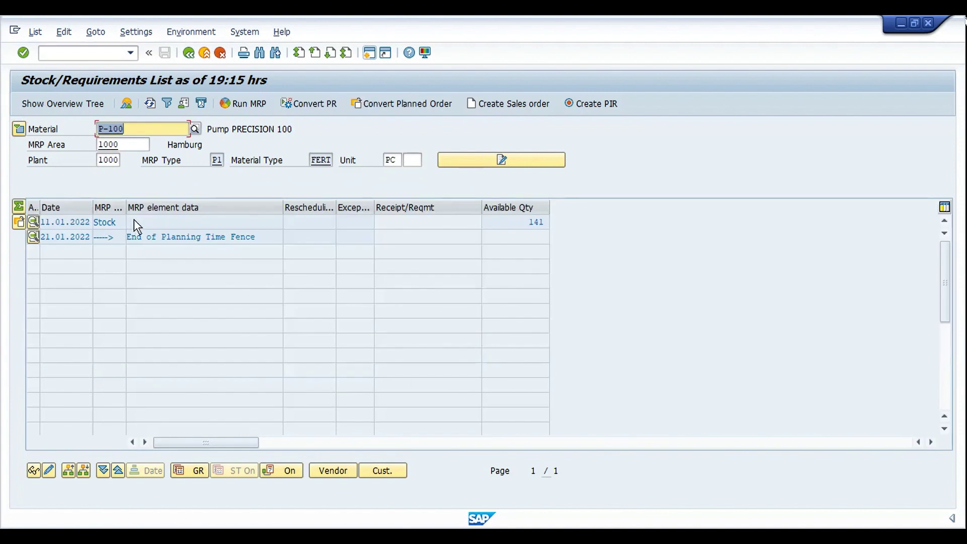
- Try to create planned independent requirements for P-100 with a planning horizon from 01.01.2022 to 15.12.2022
click(590, 106)
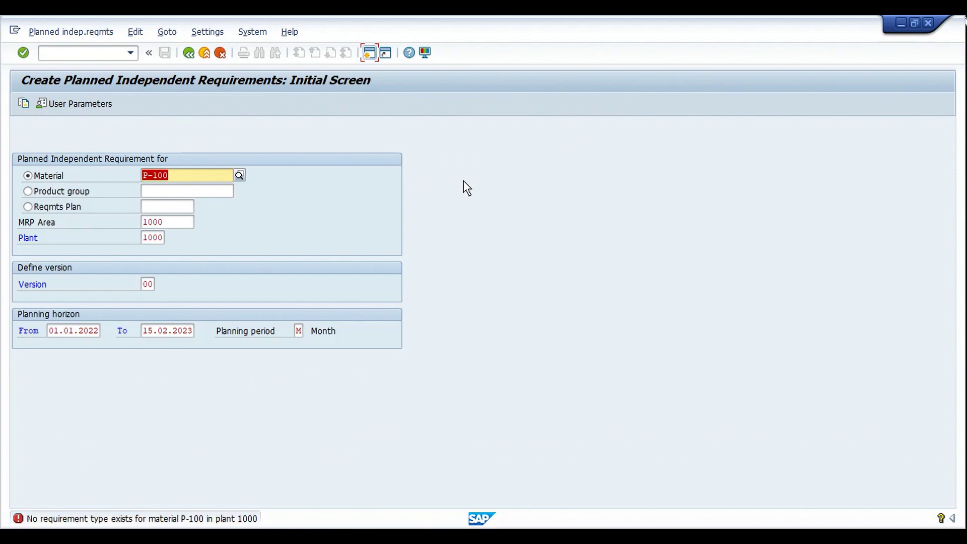
click(61, 334)
key(Tab)
key(BackSpace)
key(Down)
key(Return)
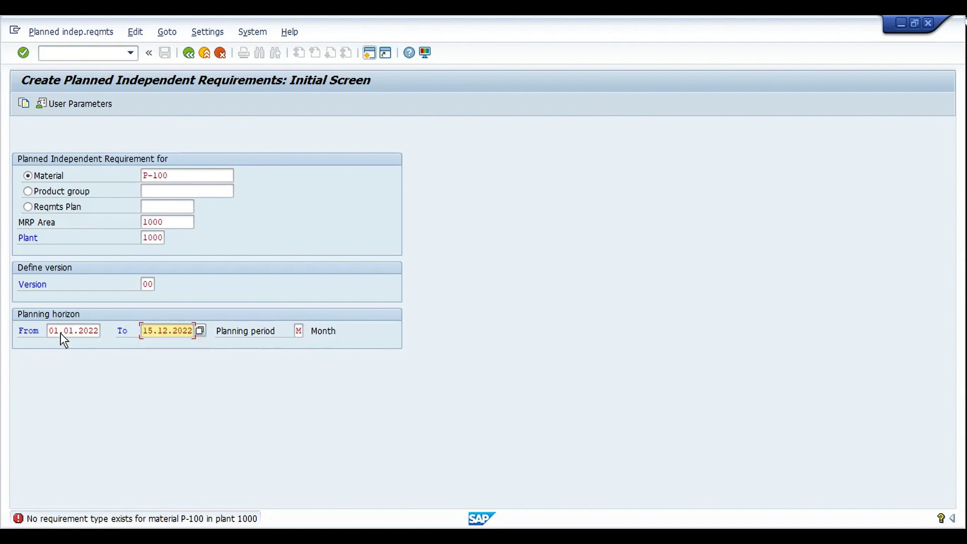
key(Return)
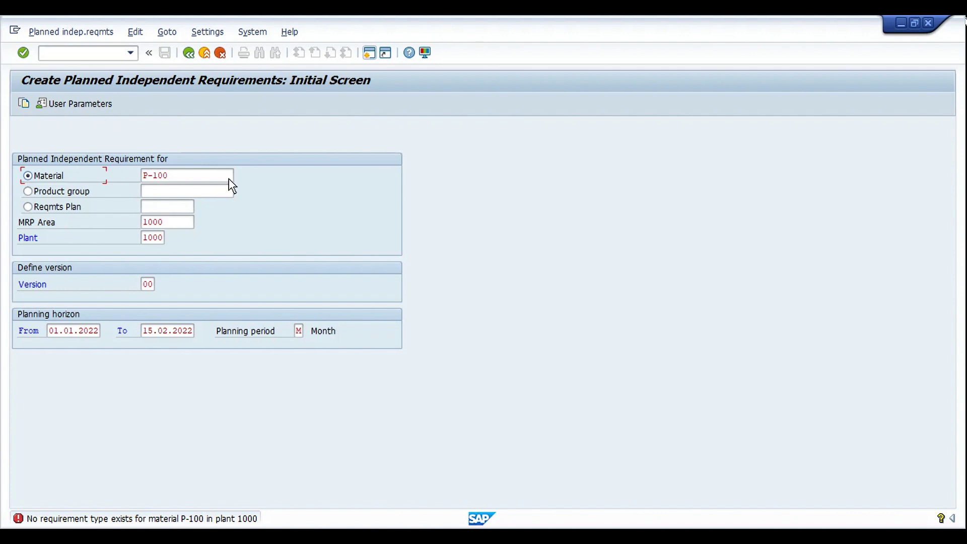
- Start transaction MM02 and open material P-100 for change in plant 1000
key(ctrl+slash)
text(/nmm02)
key(Return)
key(Return)
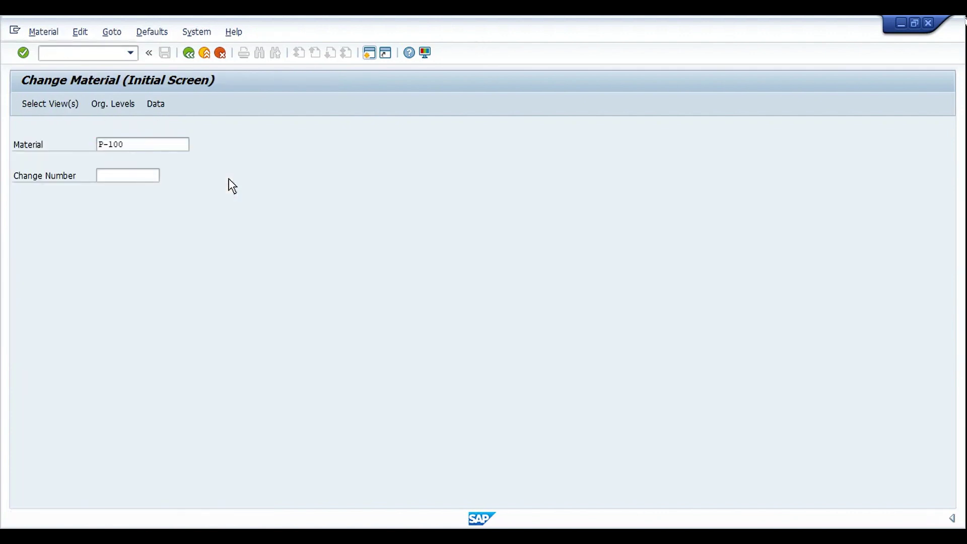
key(Return)
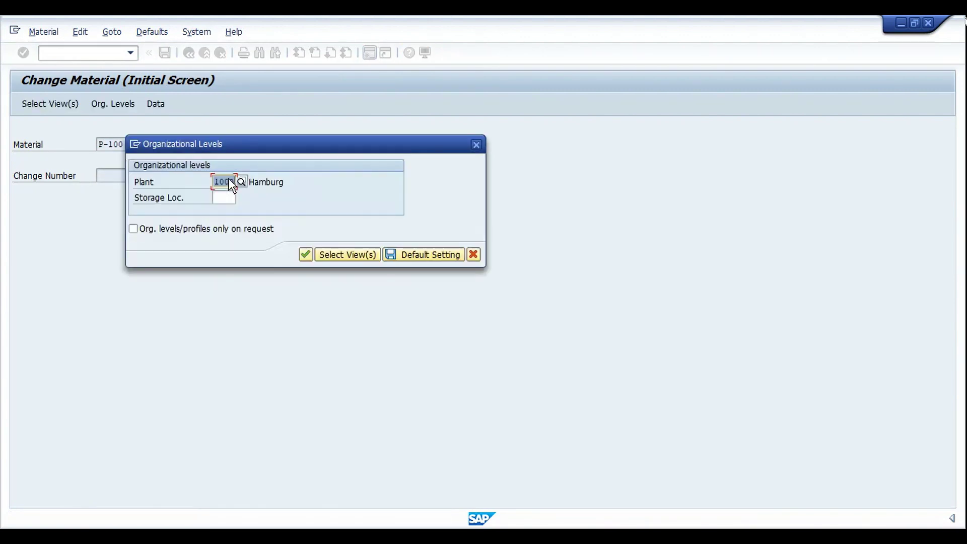
key(Return)
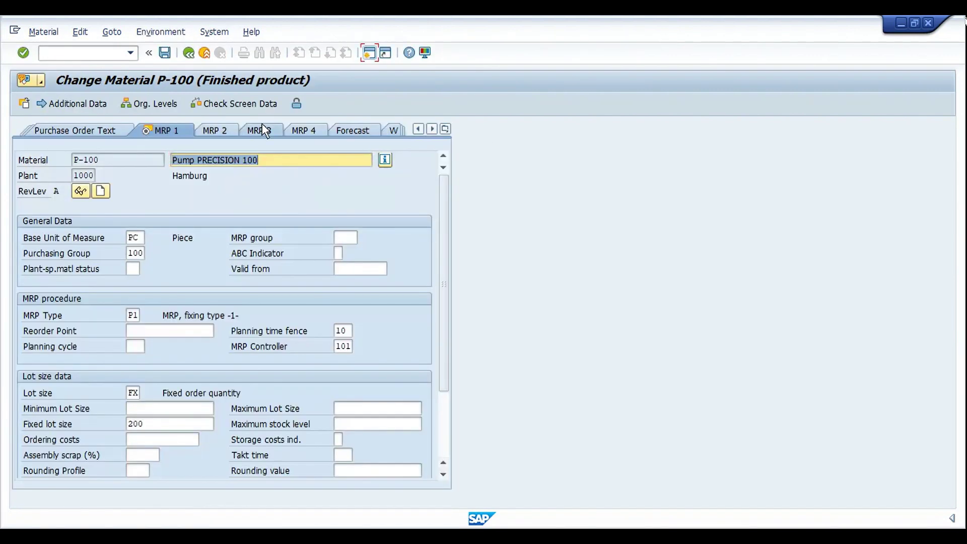
- Set the strategy group of P-100 to 10 in the MRP 3 view and save the material
click(262, 123)
click(132, 284)
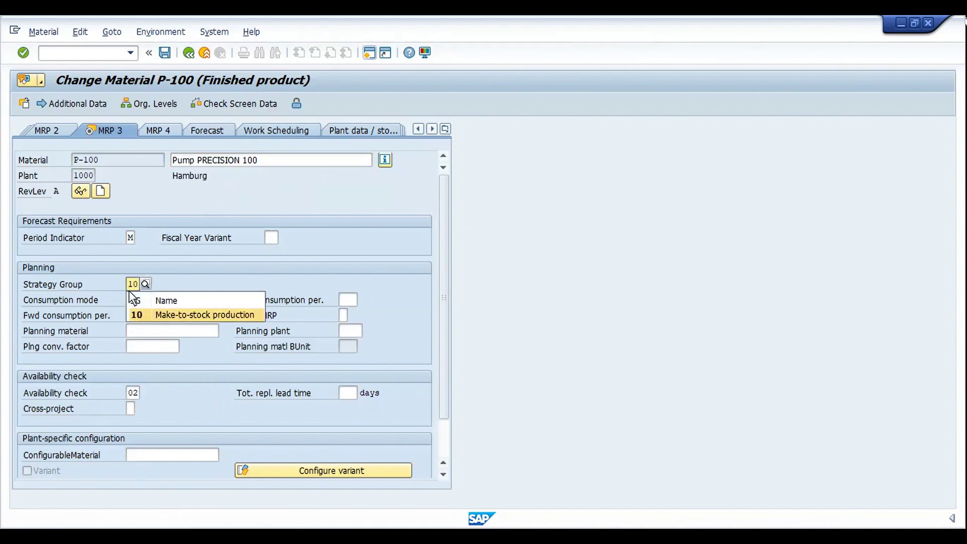
key(Escape)
key(ctrl+s)
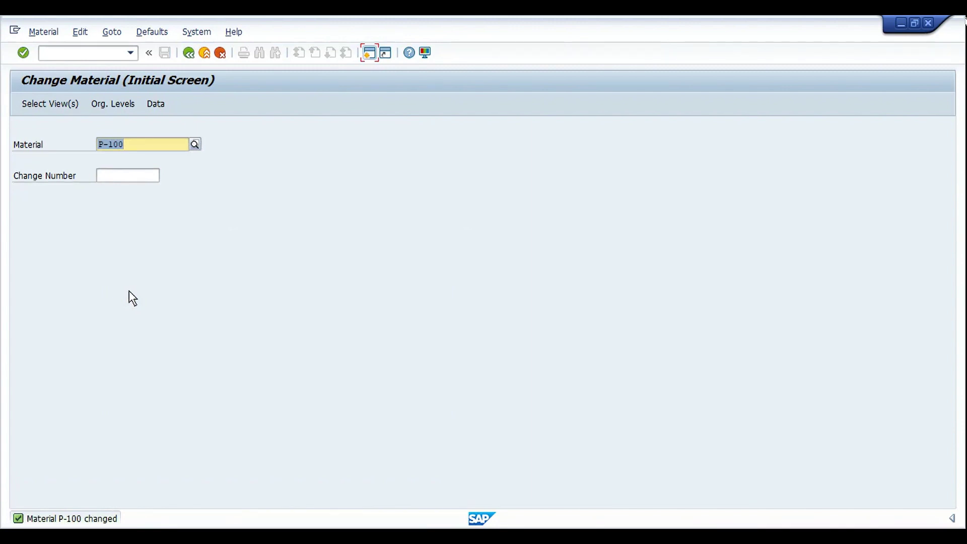
- Start creating planned independent requirements for P-100 with a planning horizon up to 15.06.2022 and enter 241 for month 01.2022
key(ctrl+slash)
text(/nmd6)
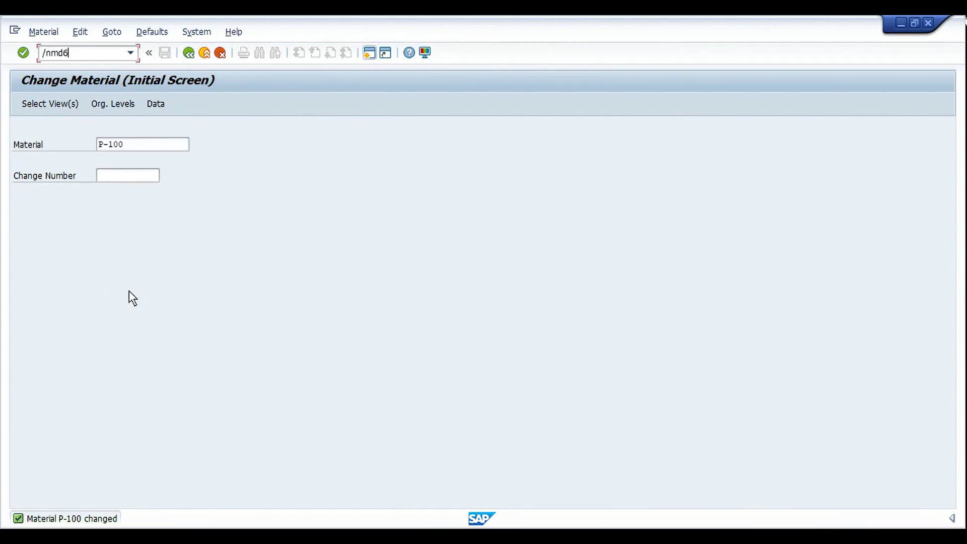
key(Return)
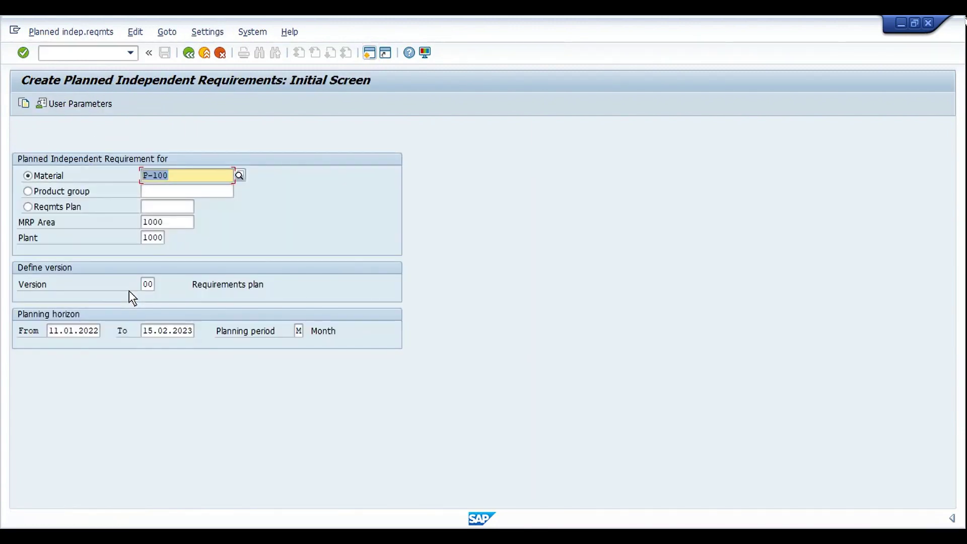
click(161, 334)
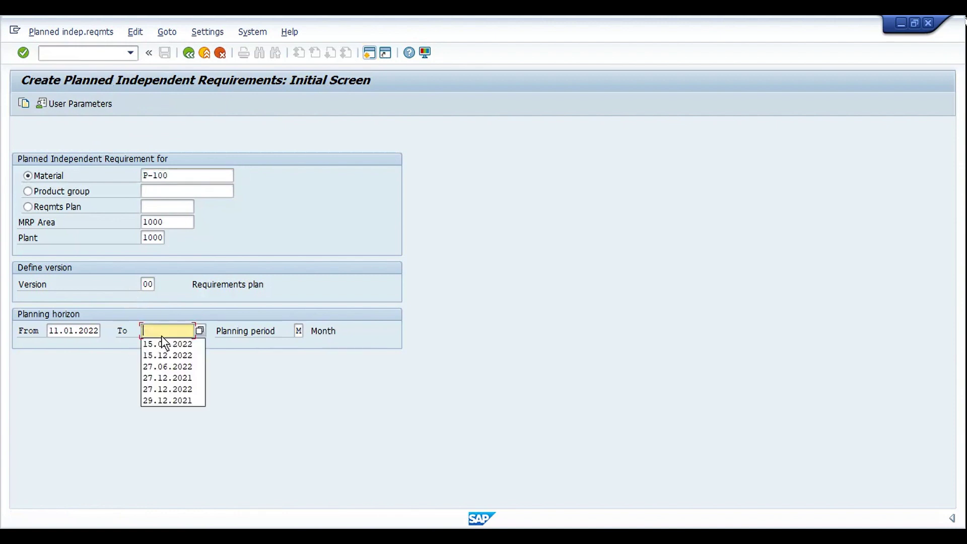
key(Down)
key(Return)
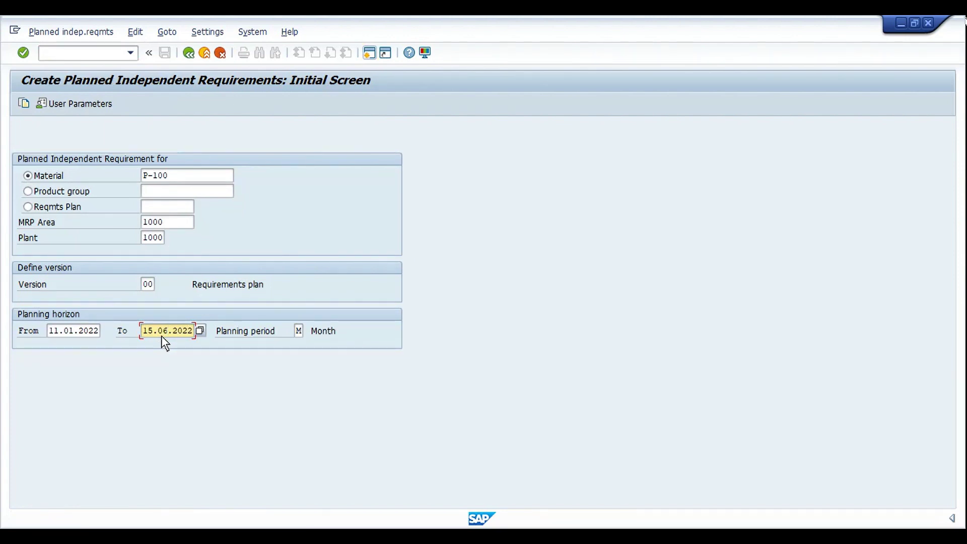
key(Return)
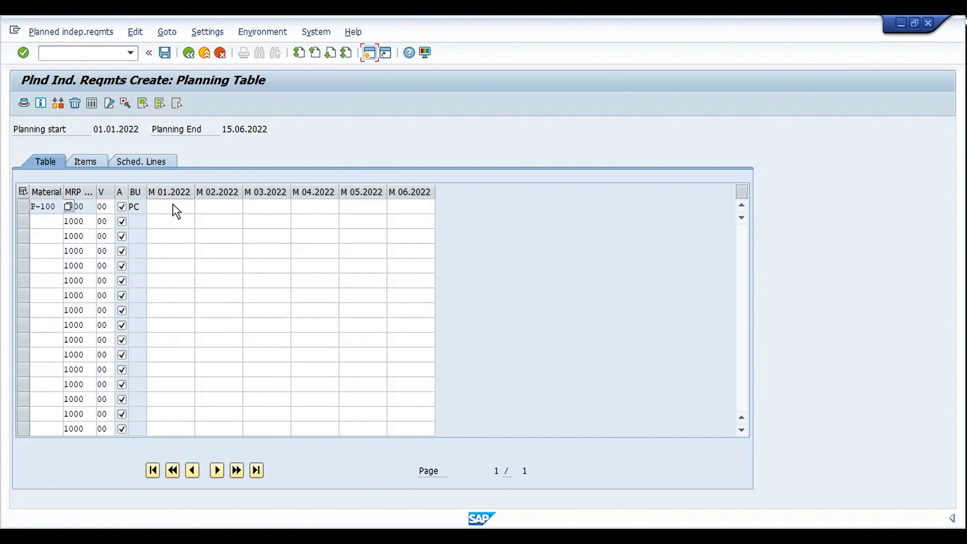
click(173, 206)
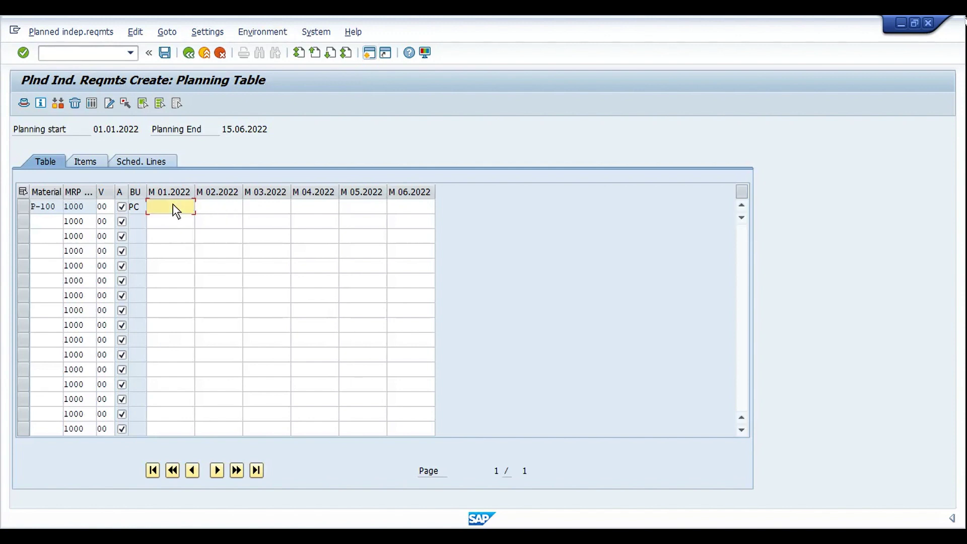
text(241)
- Open the stock/requirements list of P-100 with MD04 in the other window and check the available stock quantity
mouse_move(367, 526)
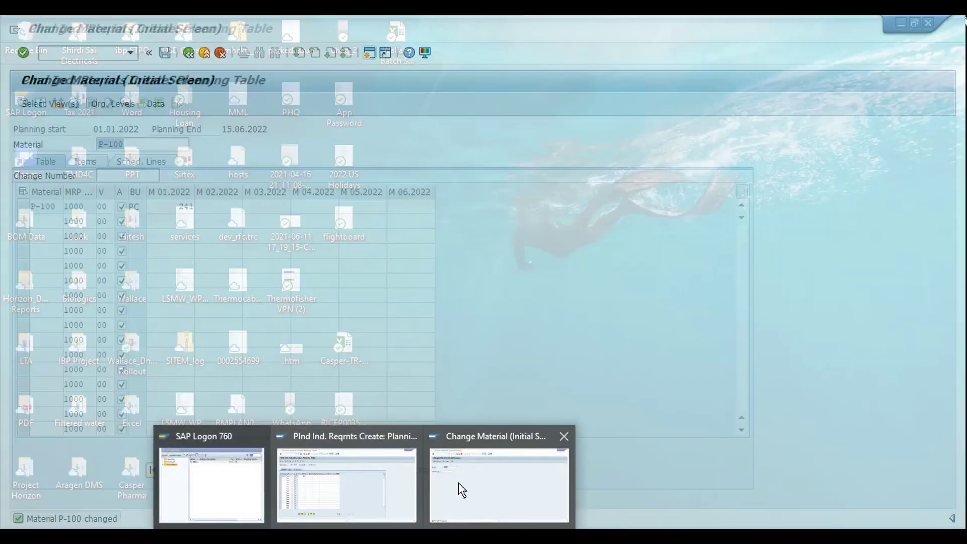
click(461, 487)
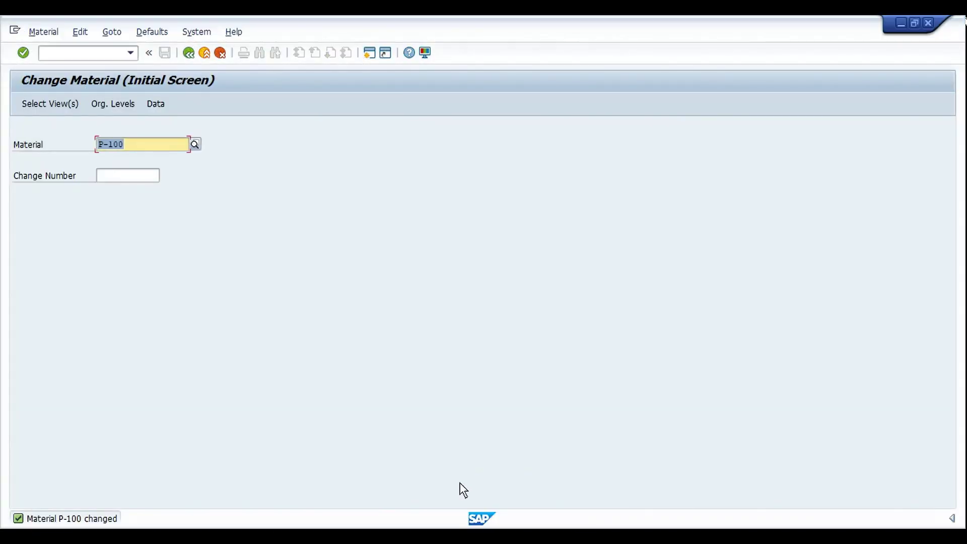
key(ctrl+slash)
text(/nmd04)
key(Return)
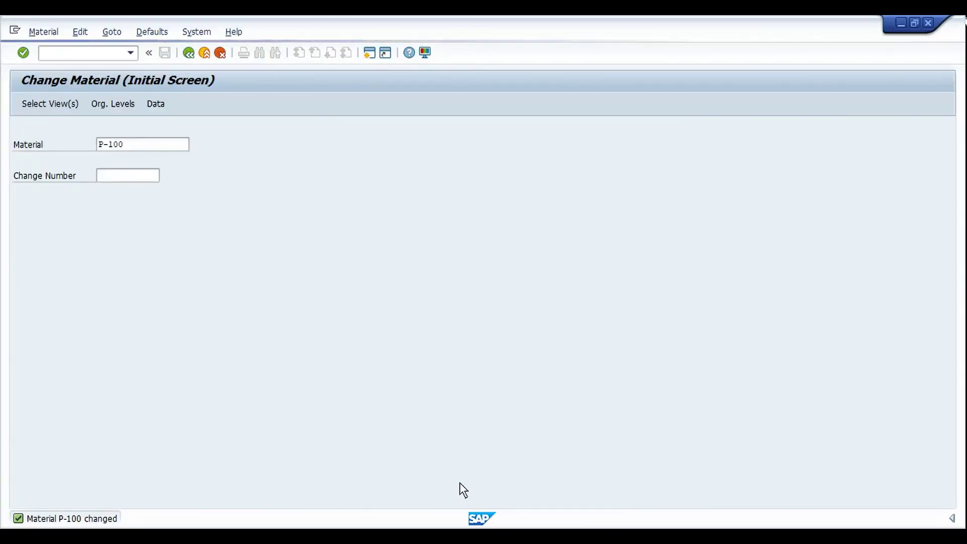
key(Return)
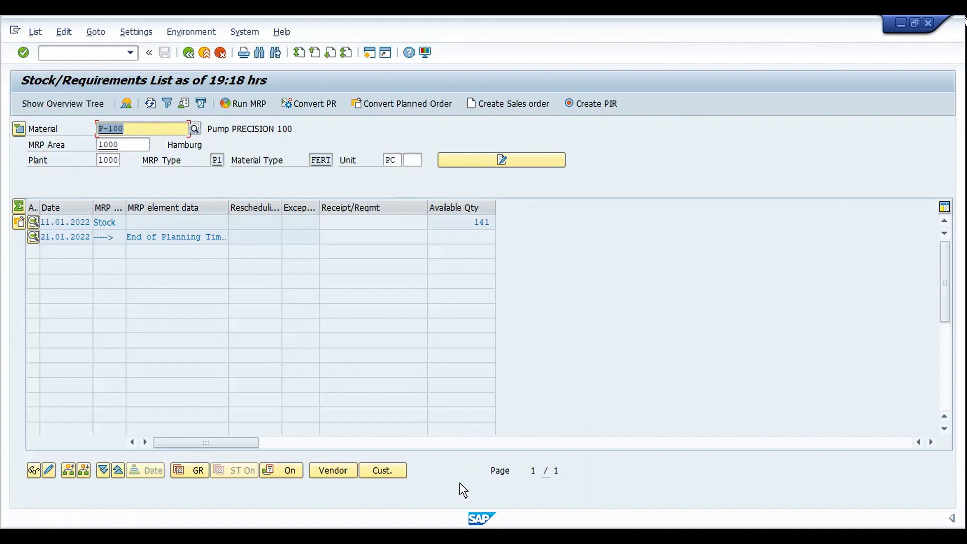
click(468, 225)
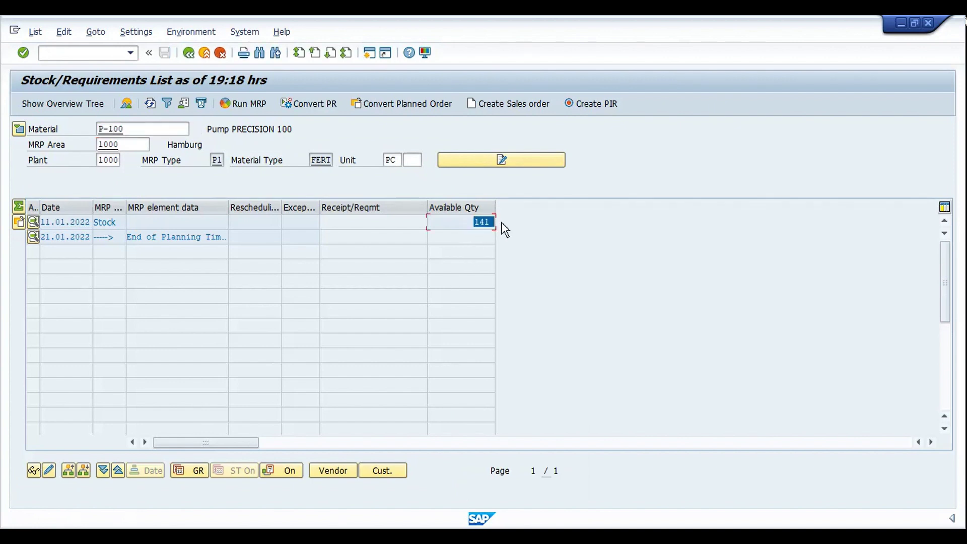
- Save the planned independent requirement and refresh the stock/requirements list of P-100
key(alt+Tab)
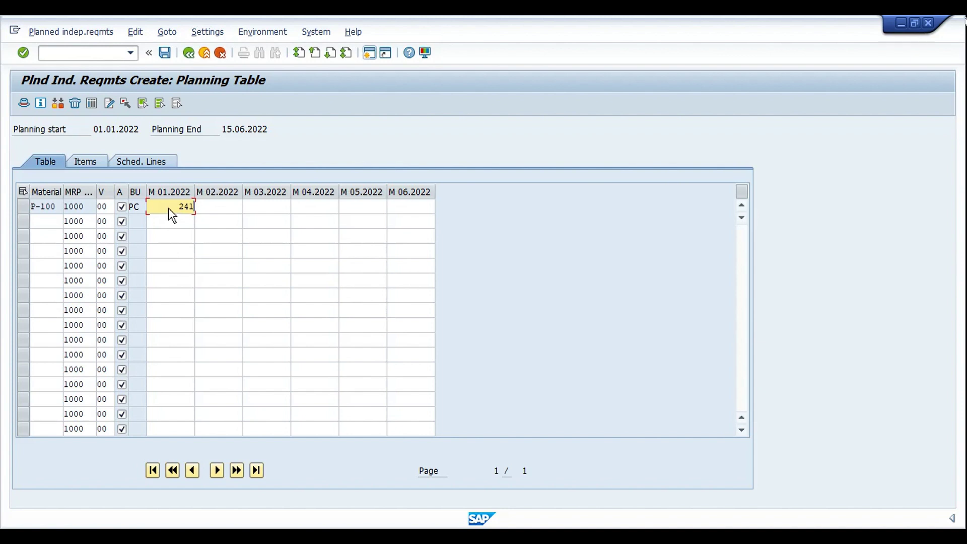
click(166, 52)
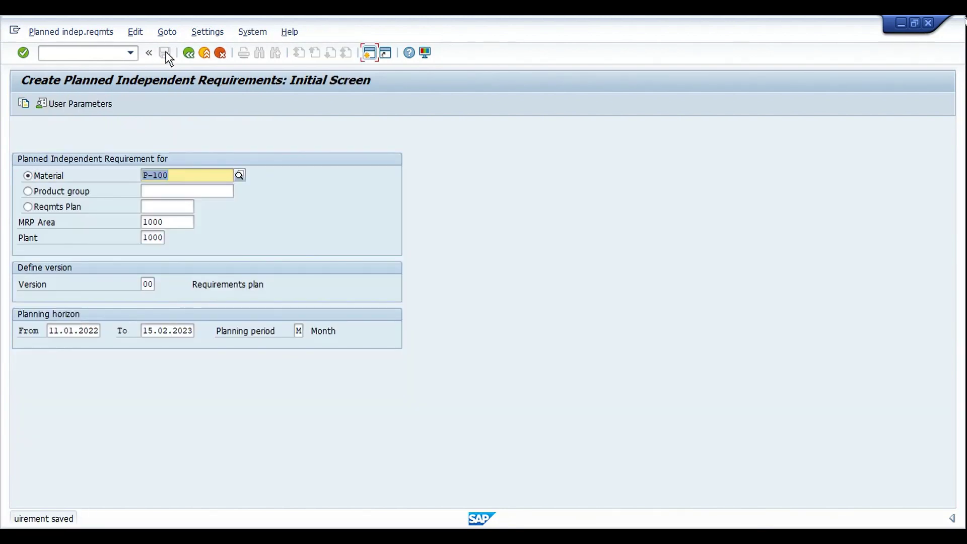
click(364, 536)
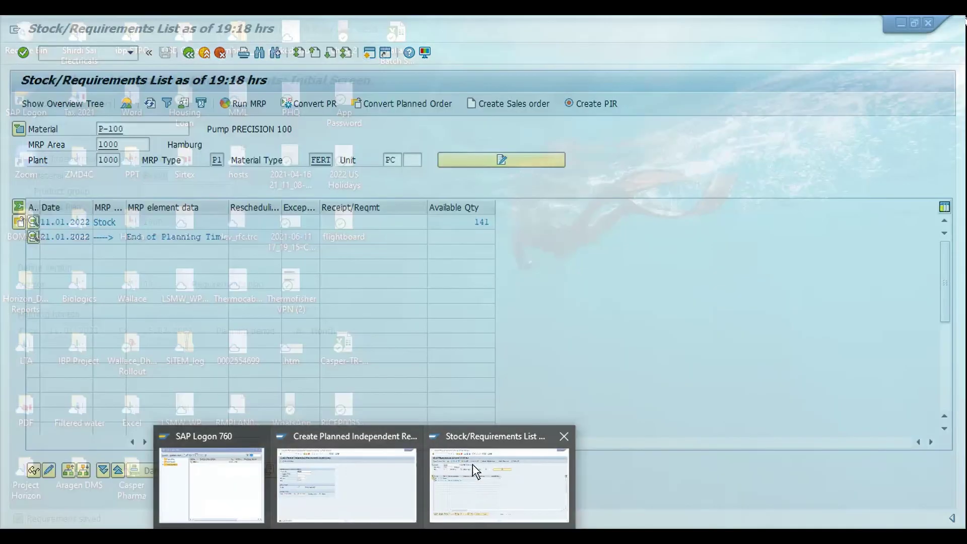
click(472, 463)
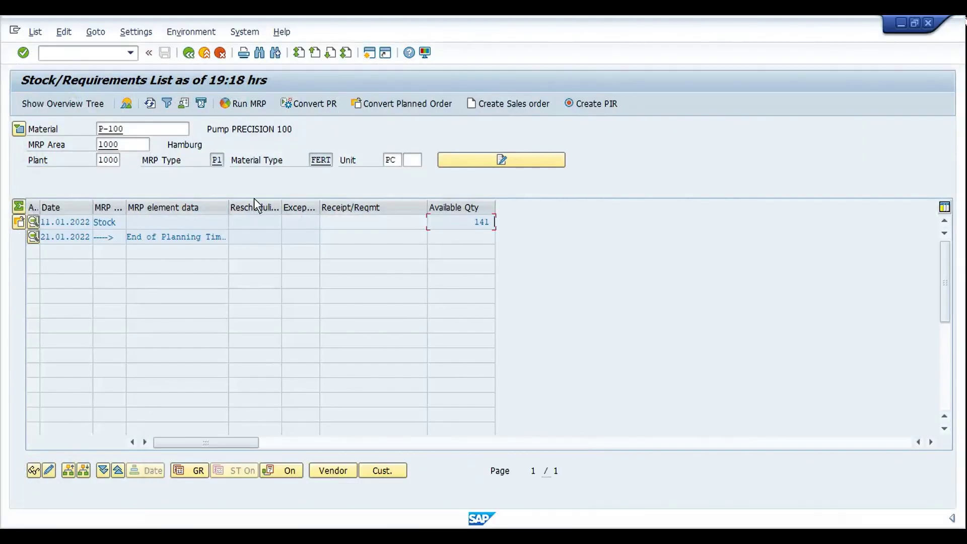
click(184, 104)
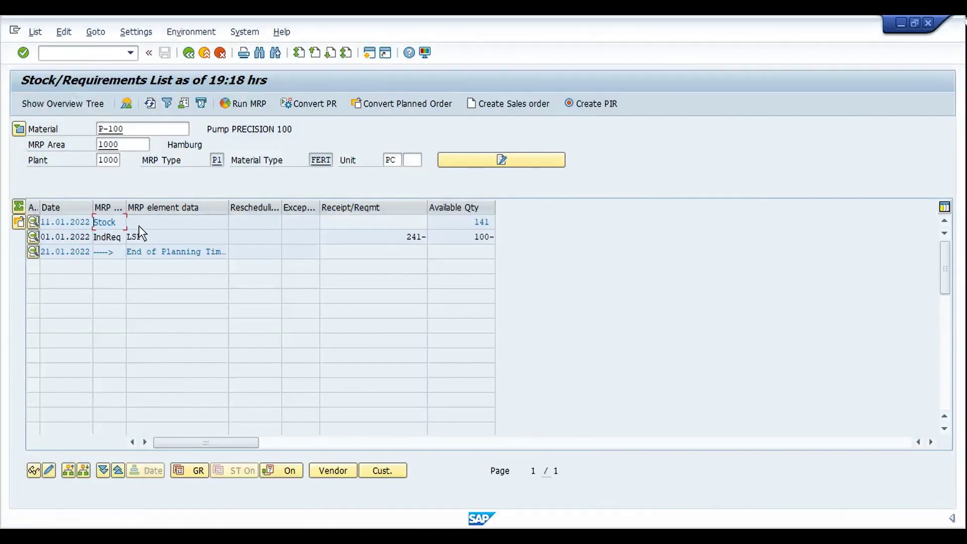
- Check the independent requirement and its available quantity, and widen the MRP element data column
click(159, 235)
click(459, 238)
drag(228, 207, 328, 209)
click(189, 239)
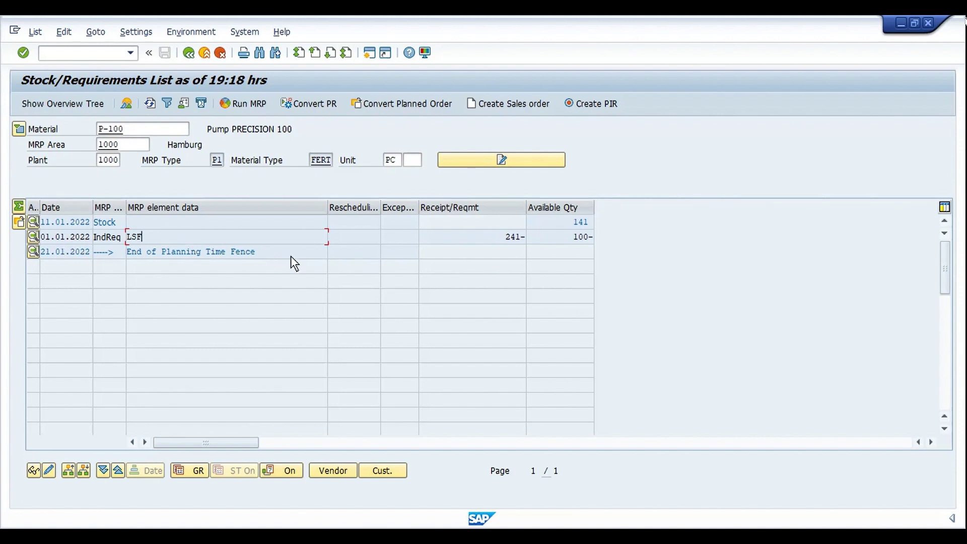
- Run single-item, multi-level MRP for P-100 with processing key NETCH and refresh the stock/requirements list
click(261, 105)
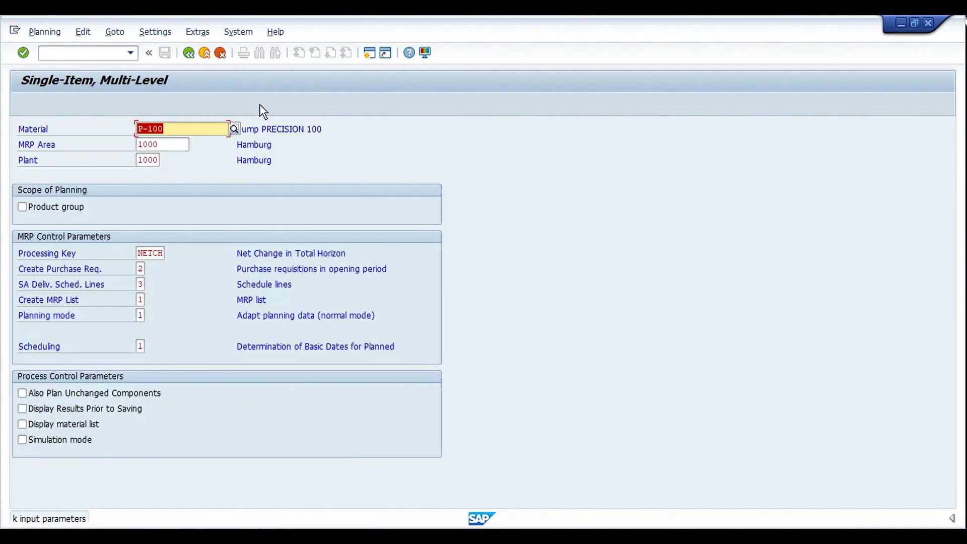
key(Return)
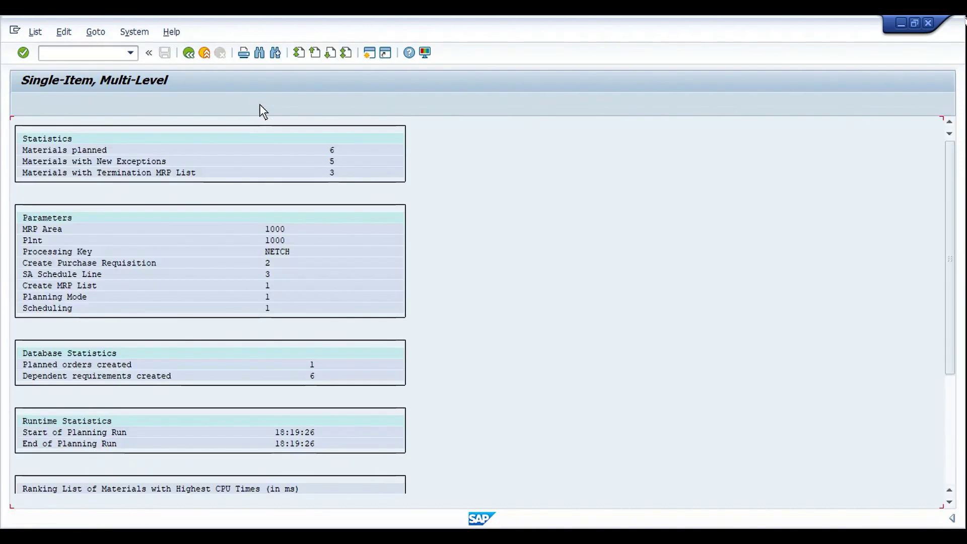
click(191, 57)
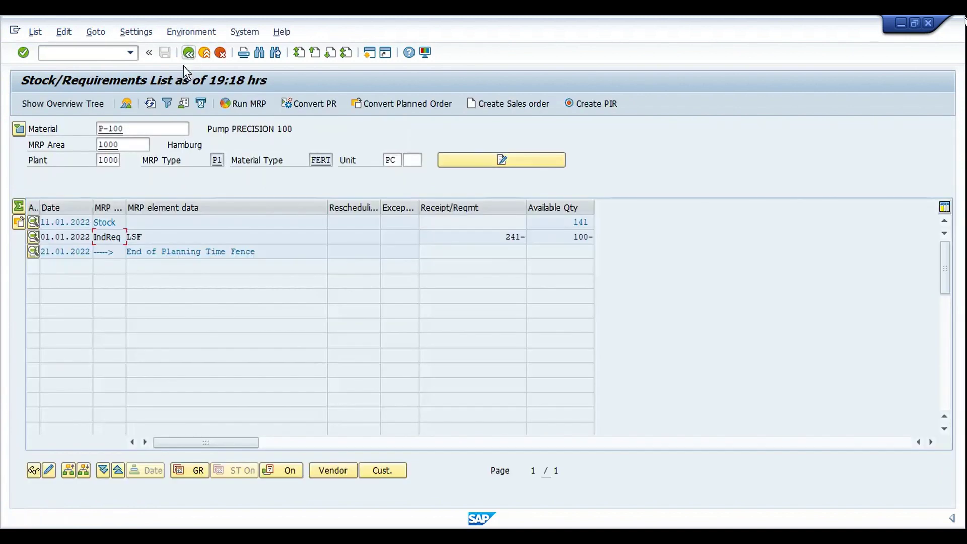
click(150, 101)
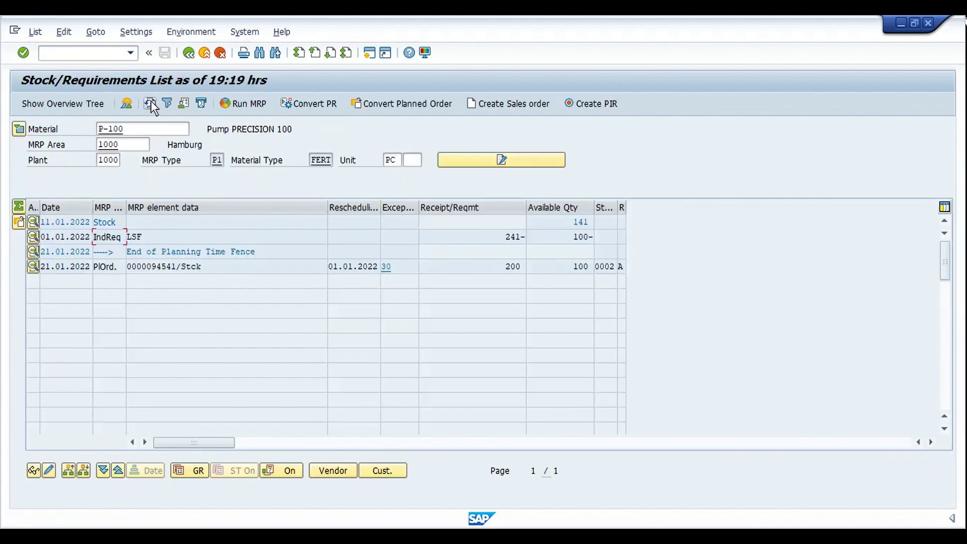
- Examine the planned order row and its receipt quantity in the stock/requirements list
click(222, 268)
click(494, 270)
key(End)
drag(496, 270, 535, 270)
- Check the lot size procedure and fixed lot size in the header details, and collapse them again
click(23, 131)
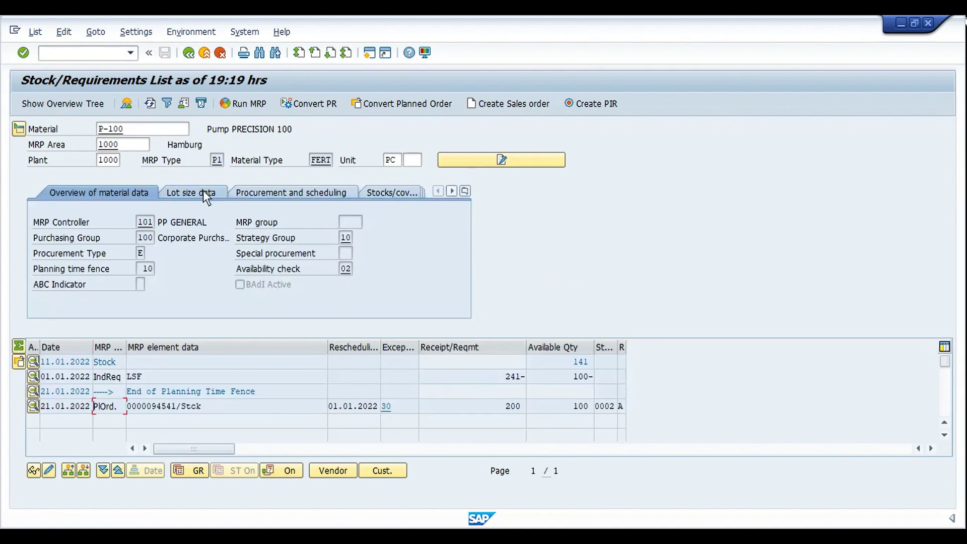
click(204, 190)
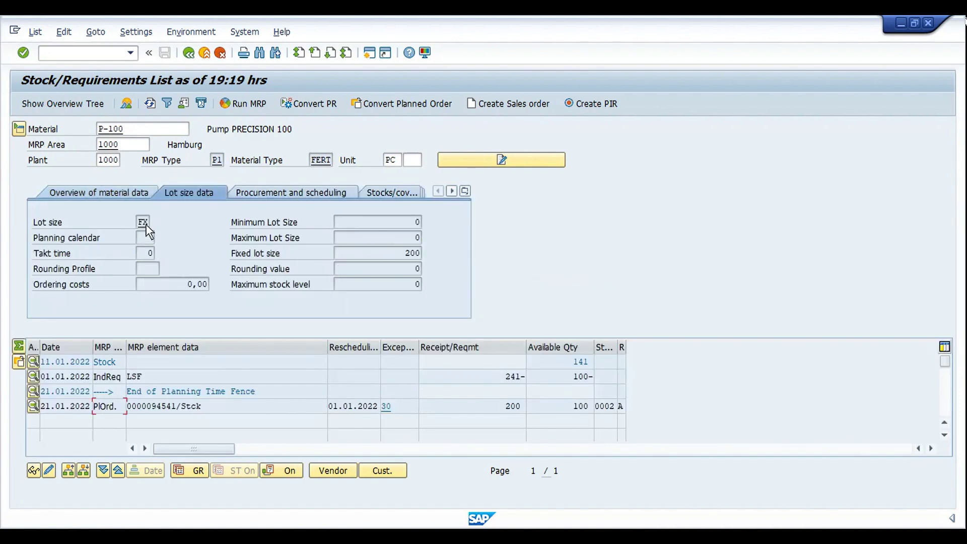
double_click(394, 251)
key(End)
click(20, 130)
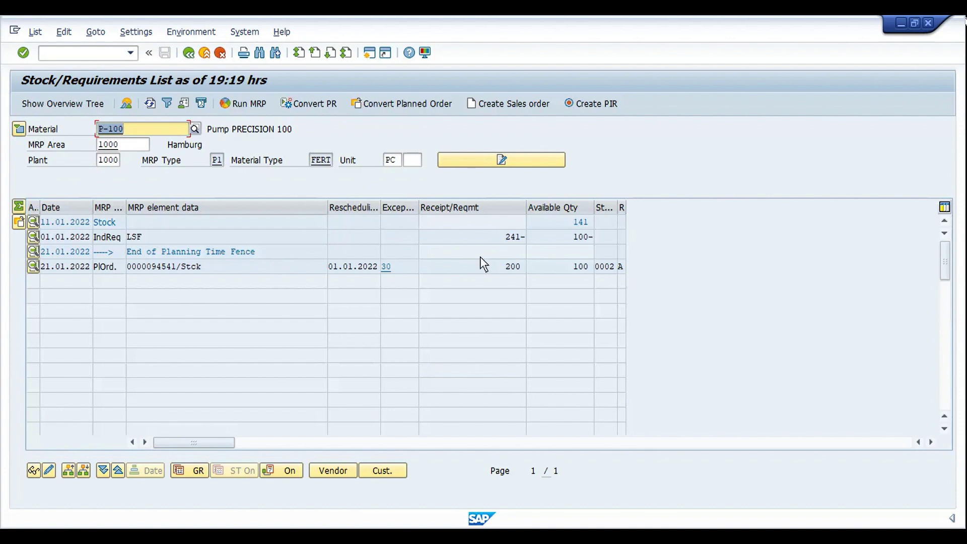
- Compare the planned order's receipt quantity, element data and rescheduling date with the end of the planning time fence
click(498, 267)
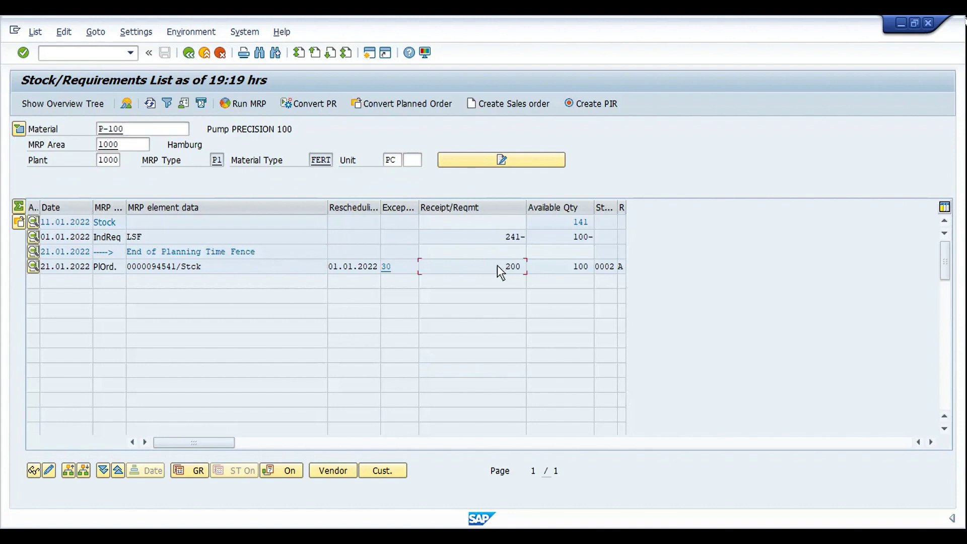
drag(497, 266, 532, 267)
click(204, 263)
click(352, 265)
click(448, 271)
click(237, 267)
- Expand the header details and check the planning time fence in the overview of material data
click(19, 129)
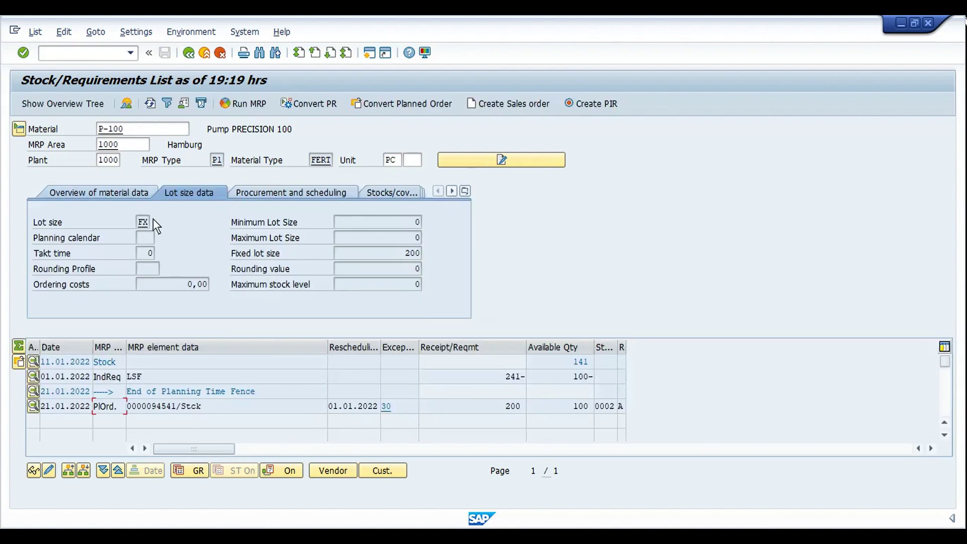
click(123, 191)
click(141, 268)
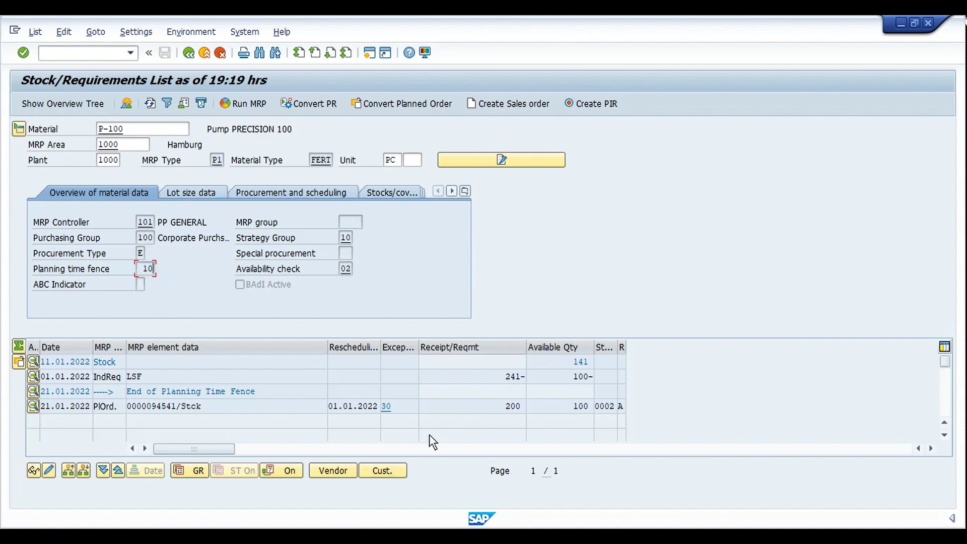
- Switch to the other SAP session and start the change material transaction MM02 for material P-100
click(346, 494)
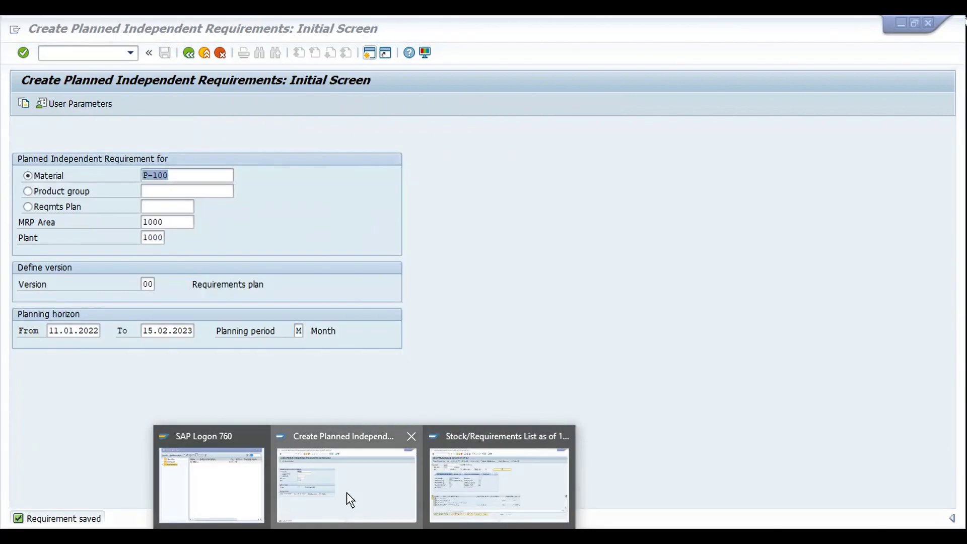
key(ctrl+slash)
text(/n)
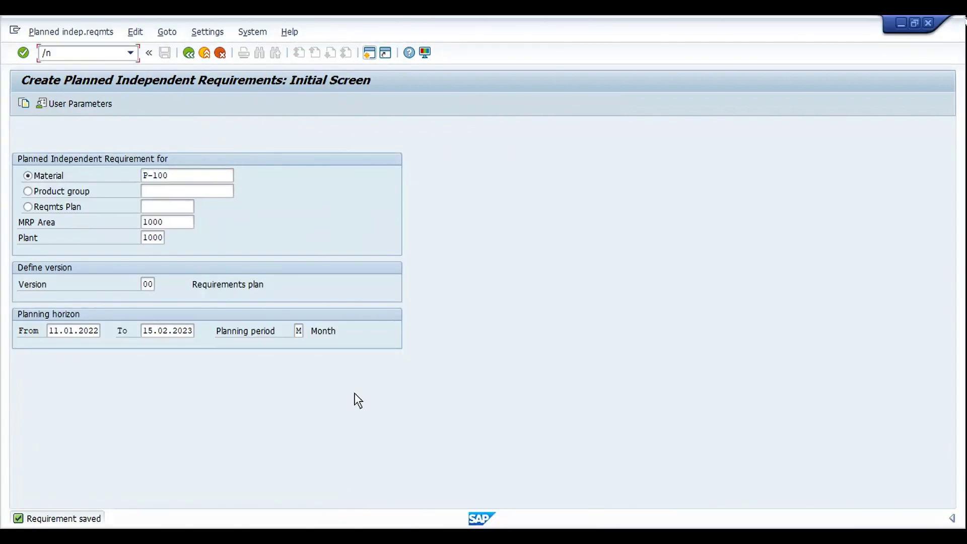
text(mm02)
key(Return)
key(Return)
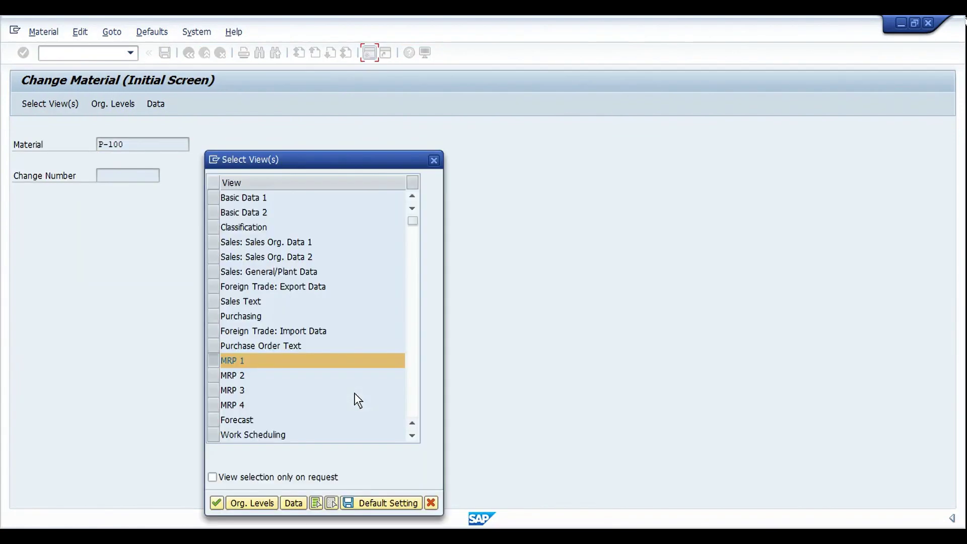
- Open the MRP 1 view for plant 1000, set the planning time fence to 11, and save the material
key(Return)
key(Return)
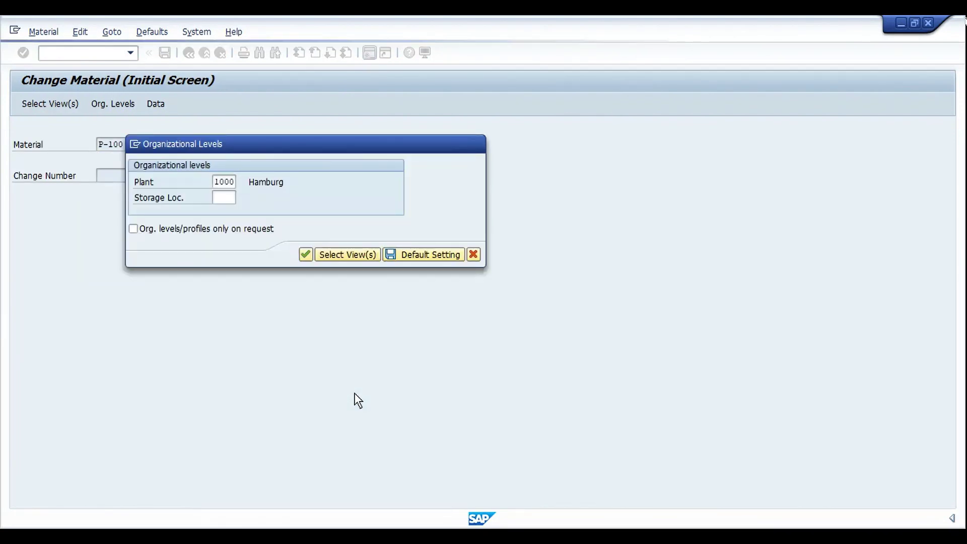
click(344, 332)
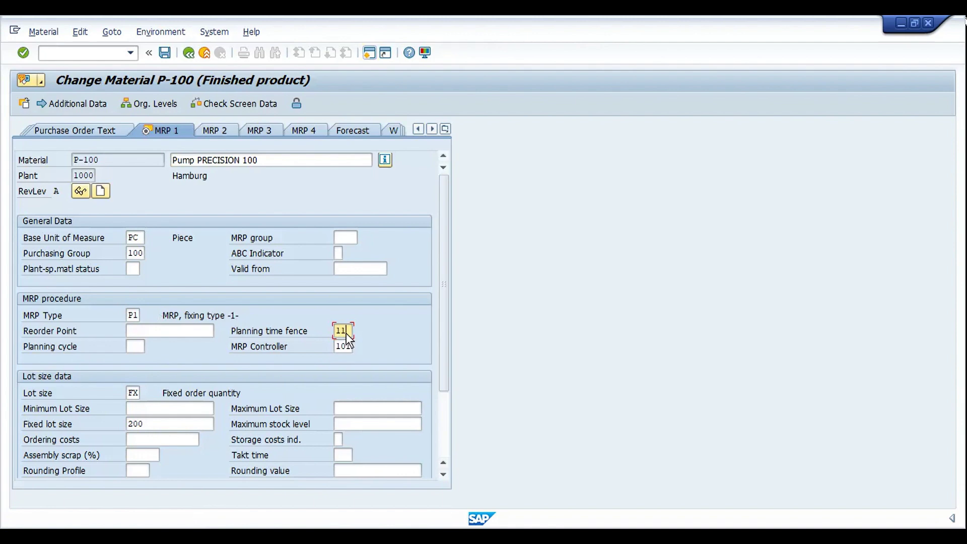
key(ctrl+s)
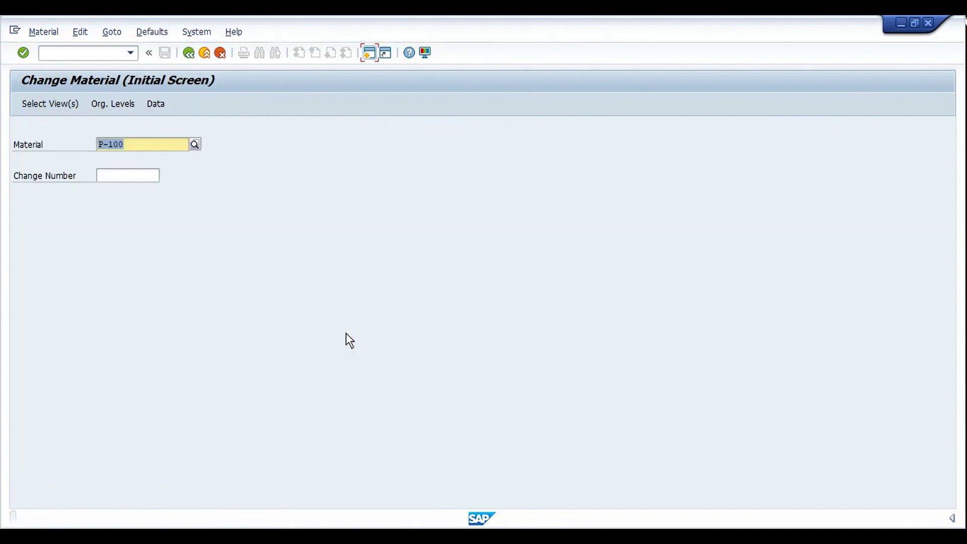
- Refresh the stock/requirements list of P-100 and collapse the header details
key(alt+Tab)
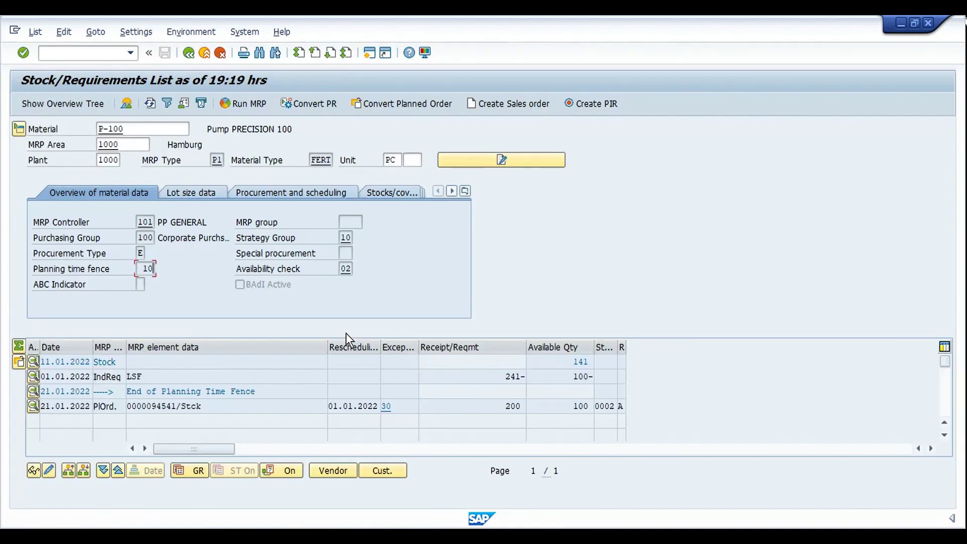
click(53, 409)
click(150, 104)
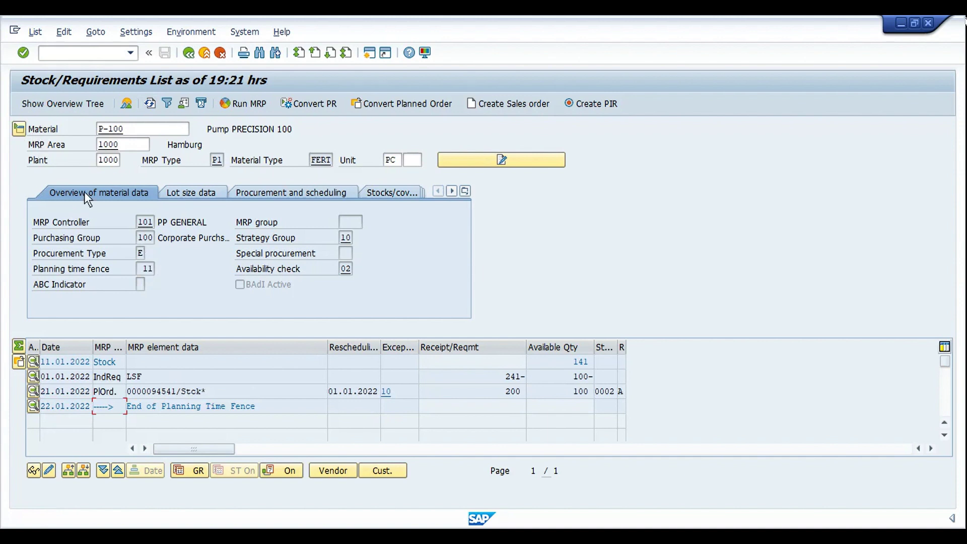
click(19, 129)
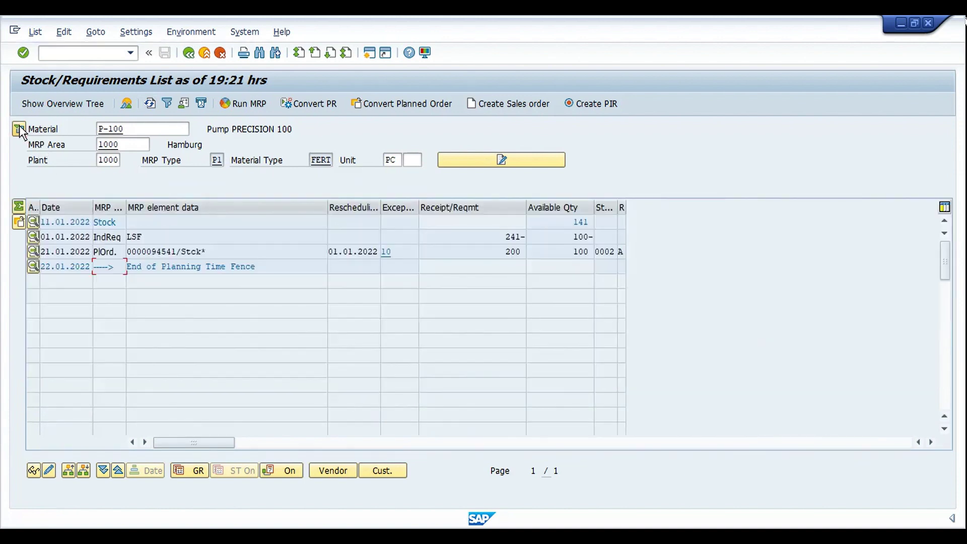
- Compare the planned order's date and firming indicator with the end of the planning time fence
click(246, 252)
drag(280, 270, 157, 277)
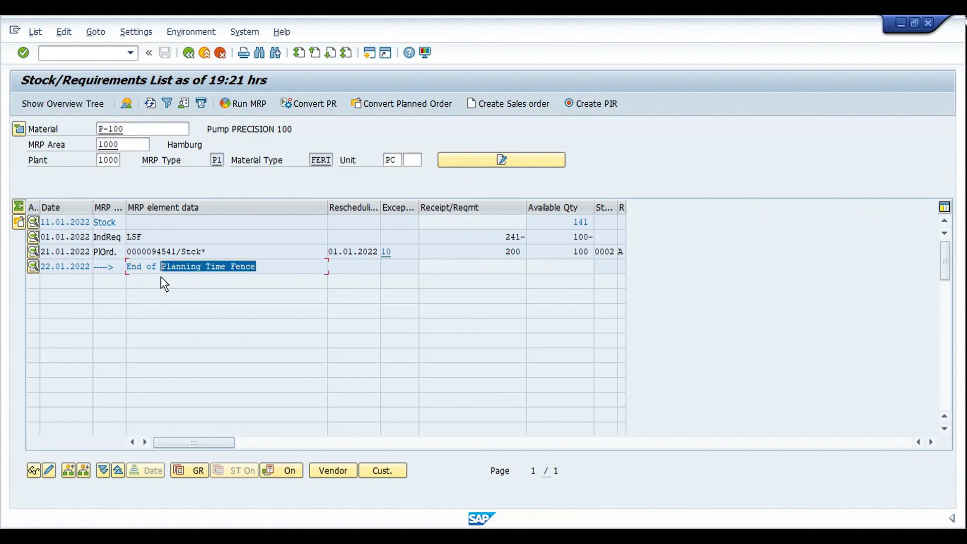
click(162, 278)
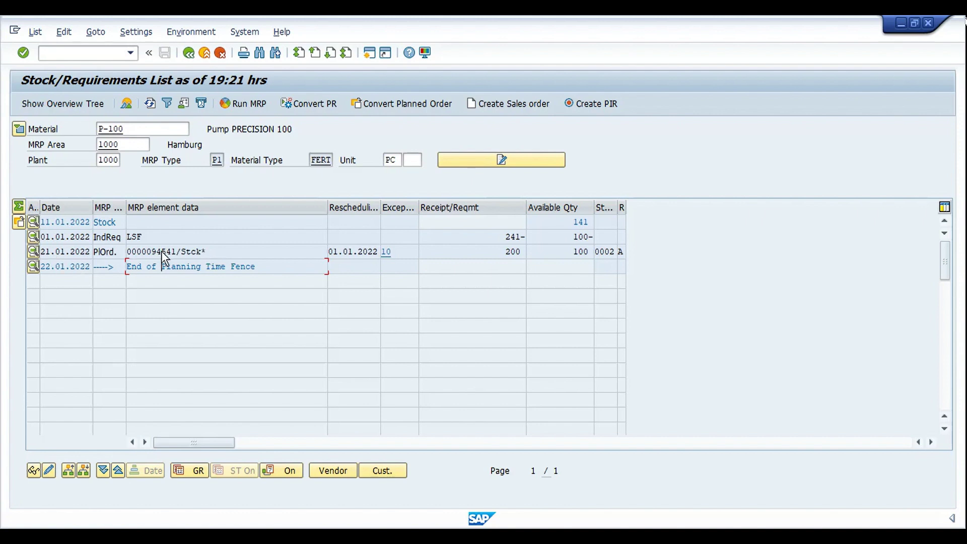
drag(41, 253, 59, 252)
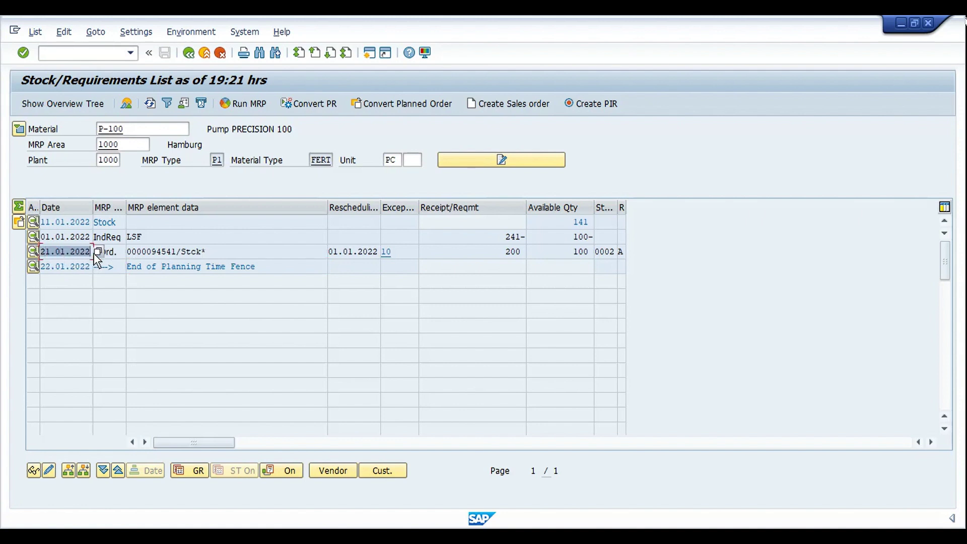
click(171, 261)
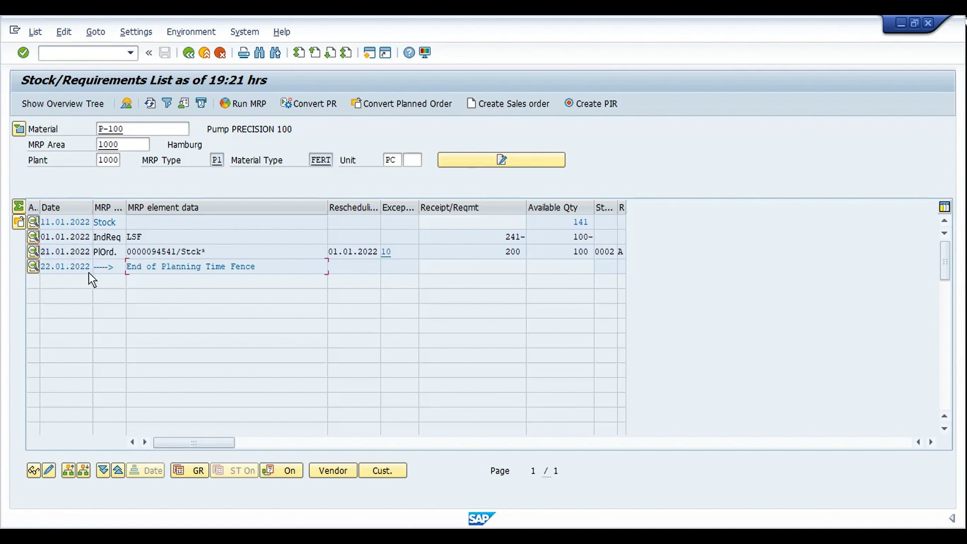
click(217, 255)
key(End)
key(shift+Left)
- Run single-item, multi-level MRP for P-100 with planning mode 3, Delete and recreate planning data
click(241, 106)
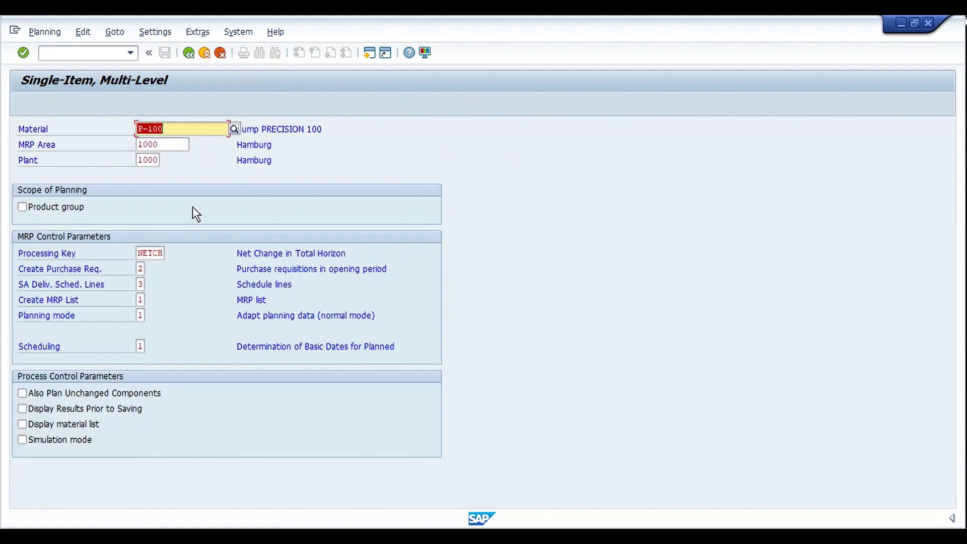
click(140, 315)
key(F4)
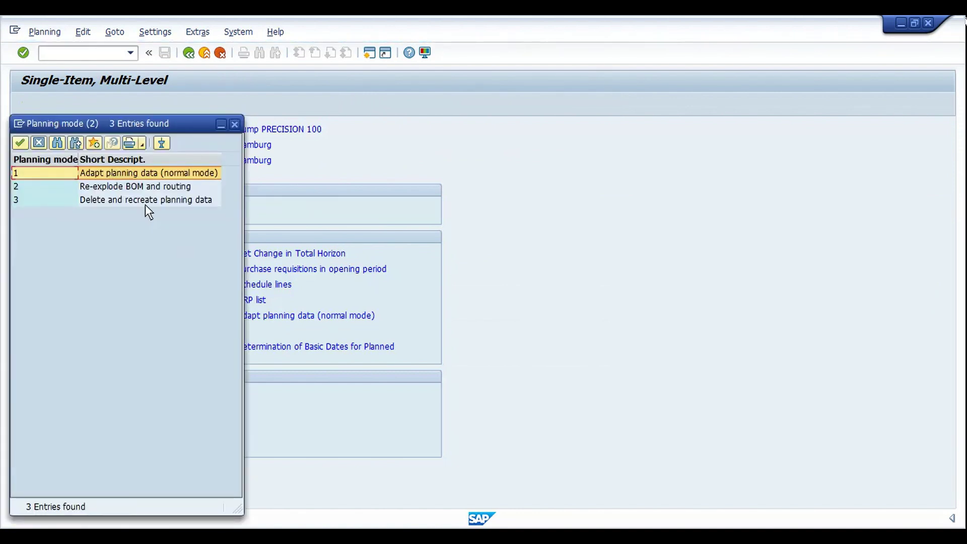
click(144, 204)
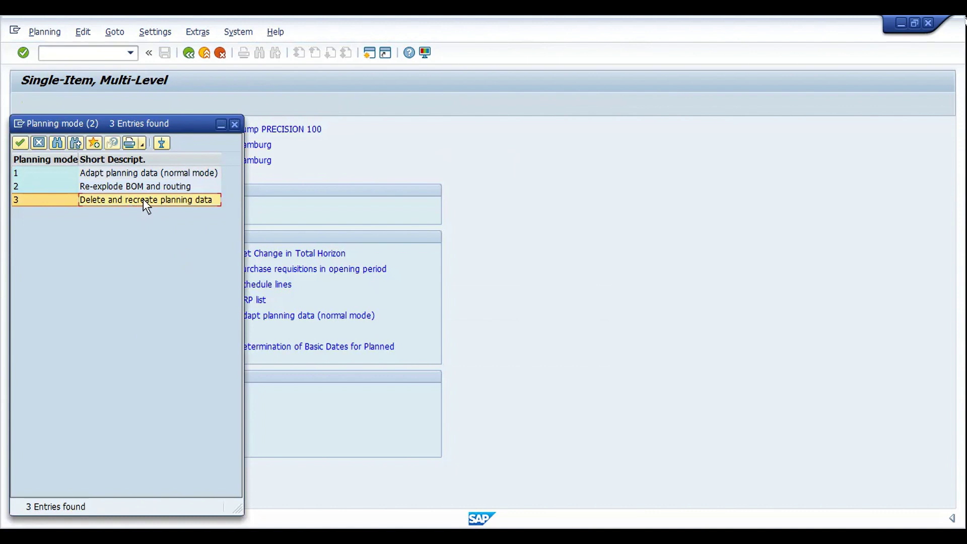
double_click(143, 200)
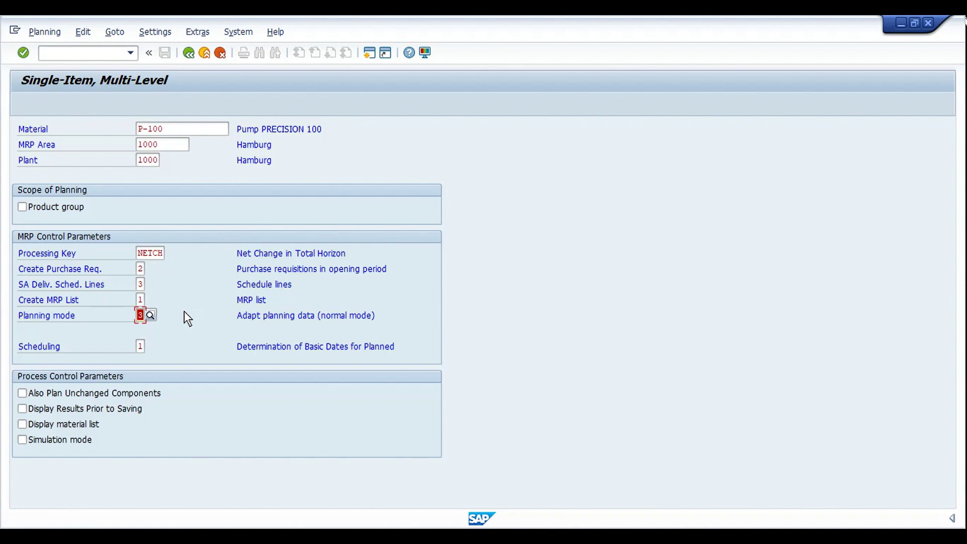
key(Return)
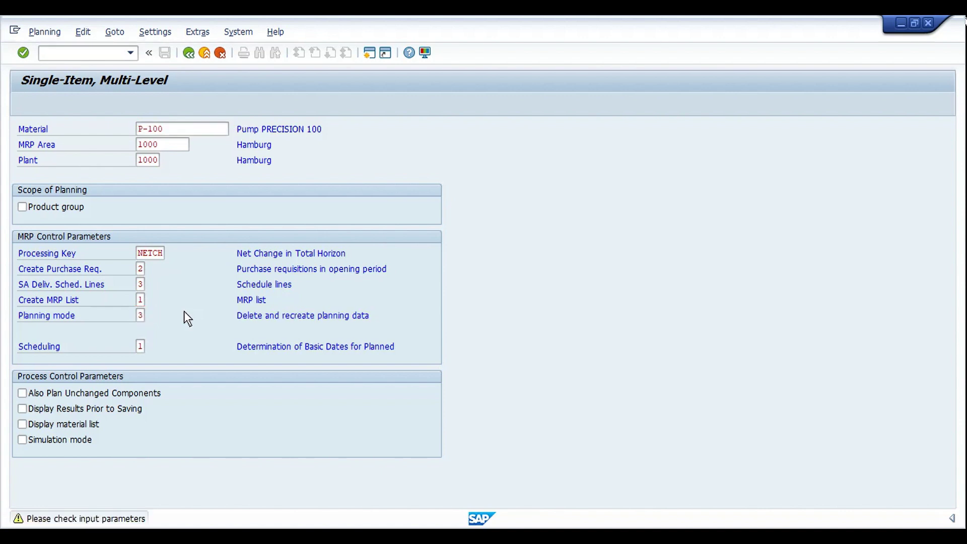
key(Return)
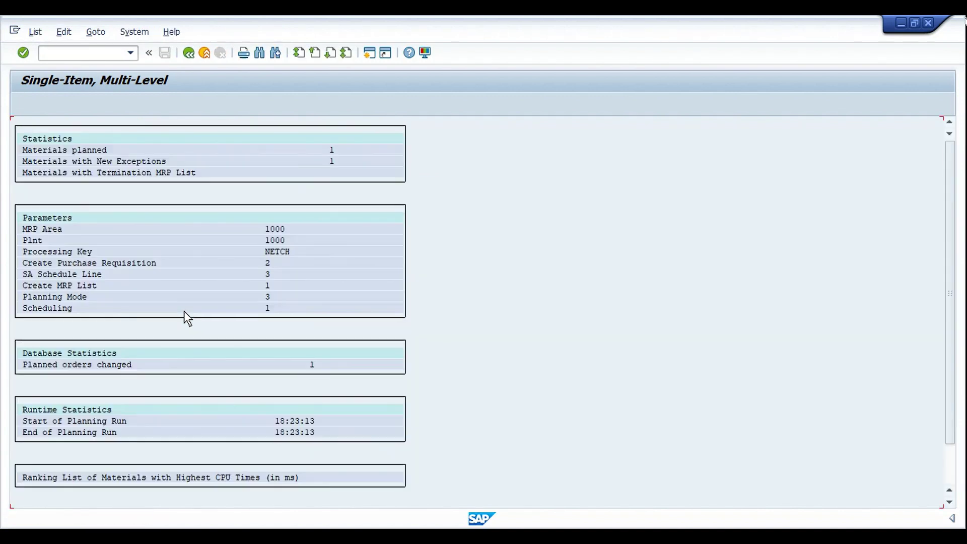
- Return to the stock/requirements list, refresh it, and check the planned order's number and firming indicator
click(190, 57)
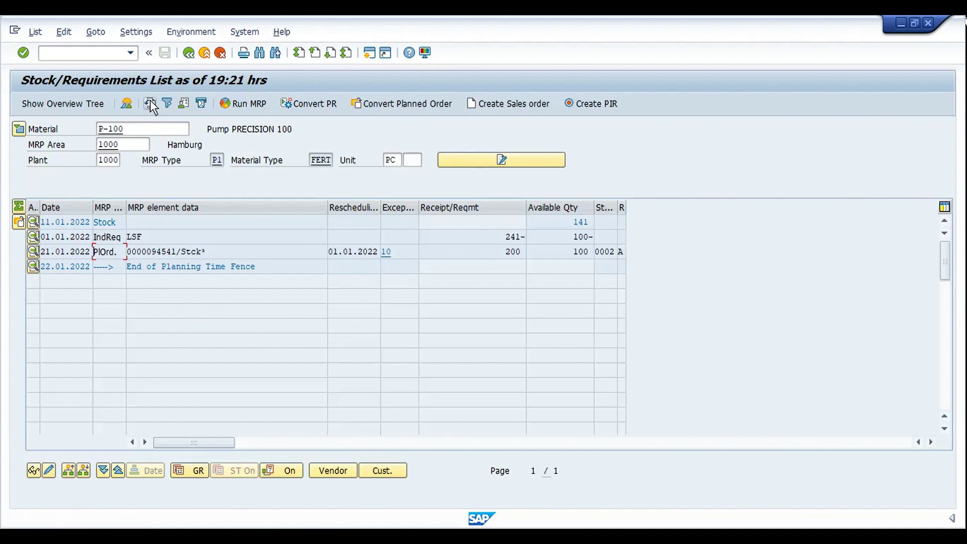
click(151, 102)
drag(176, 250, 128, 252)
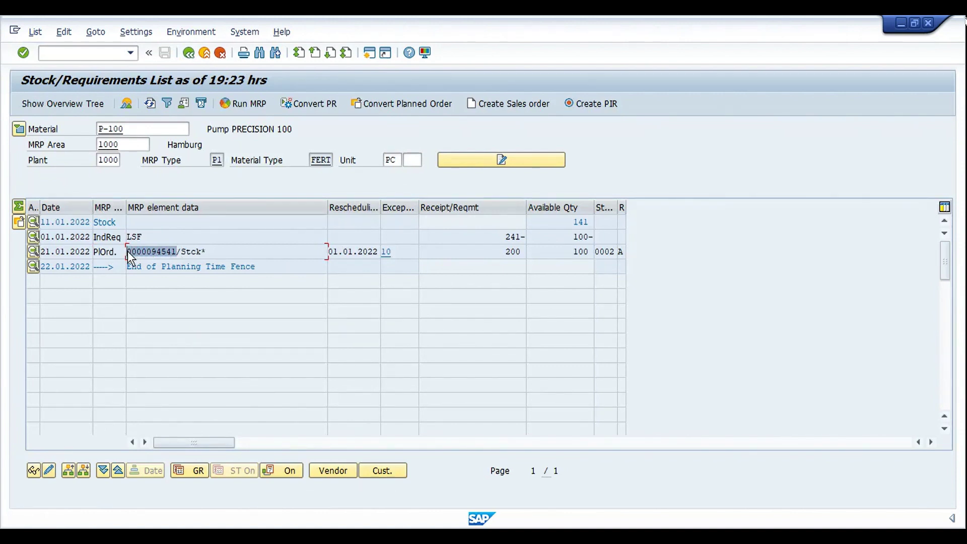
click(130, 253)
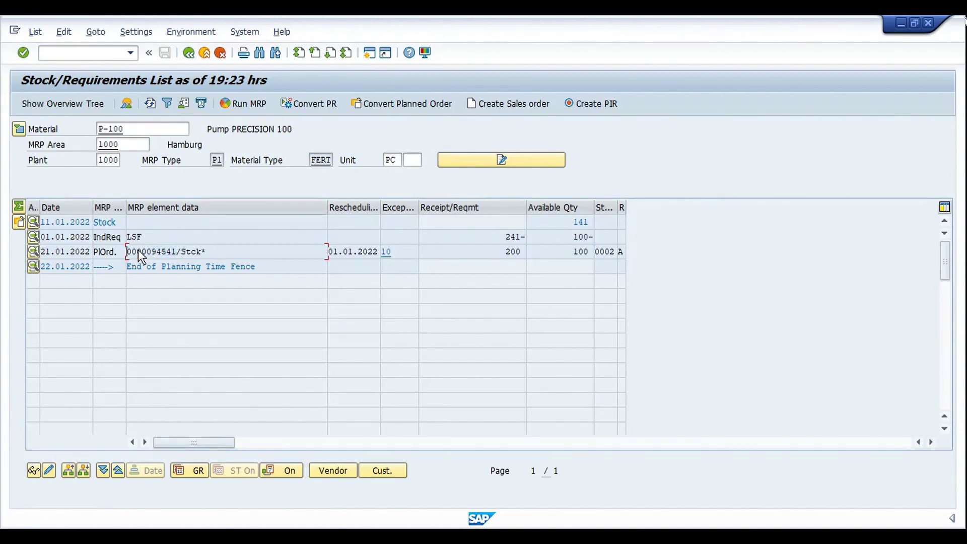
click(236, 252)
- Shorten P-100's planning time fence in the MRP 1 view so it ends before the 21.01.2022 planned order, and save
mouse_move(421, 512)
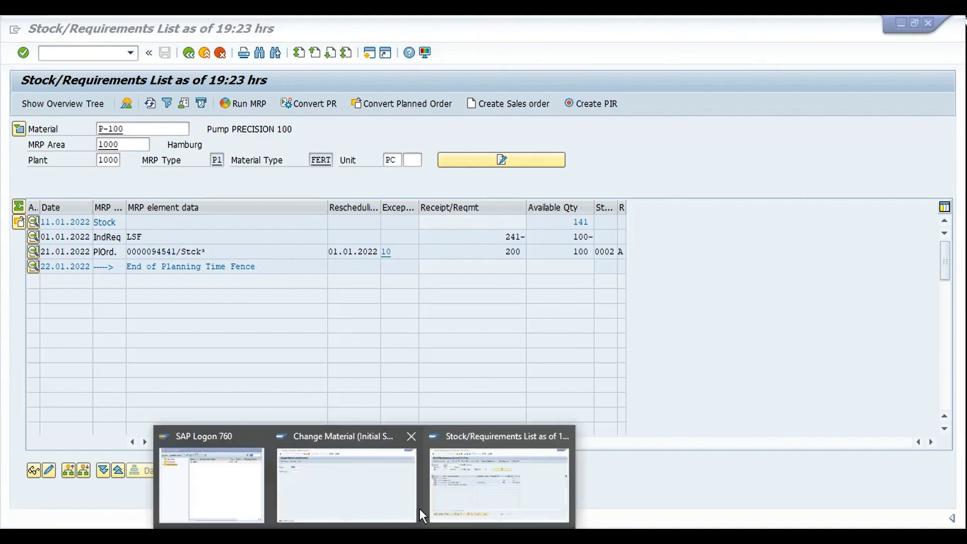
click(390, 494)
key(Return)
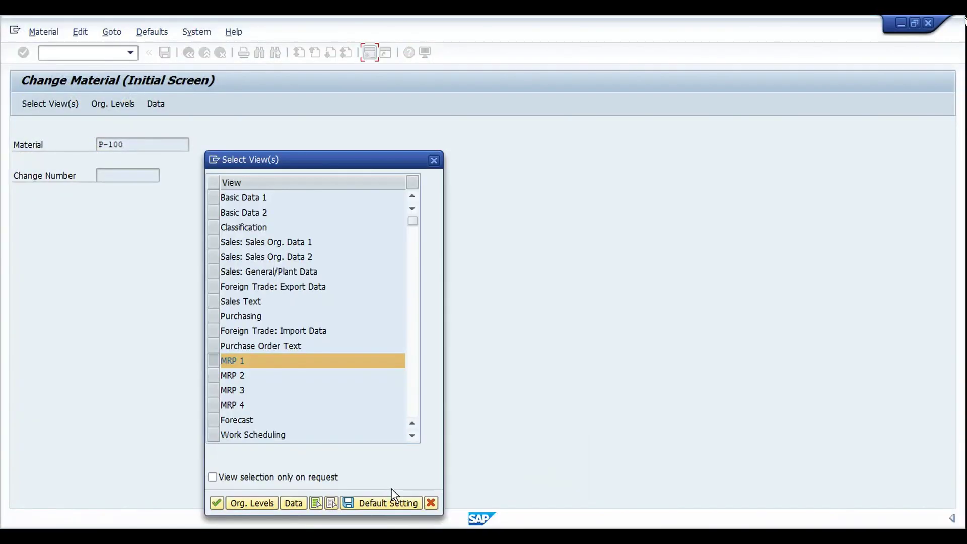
key(Return)
key(Return)
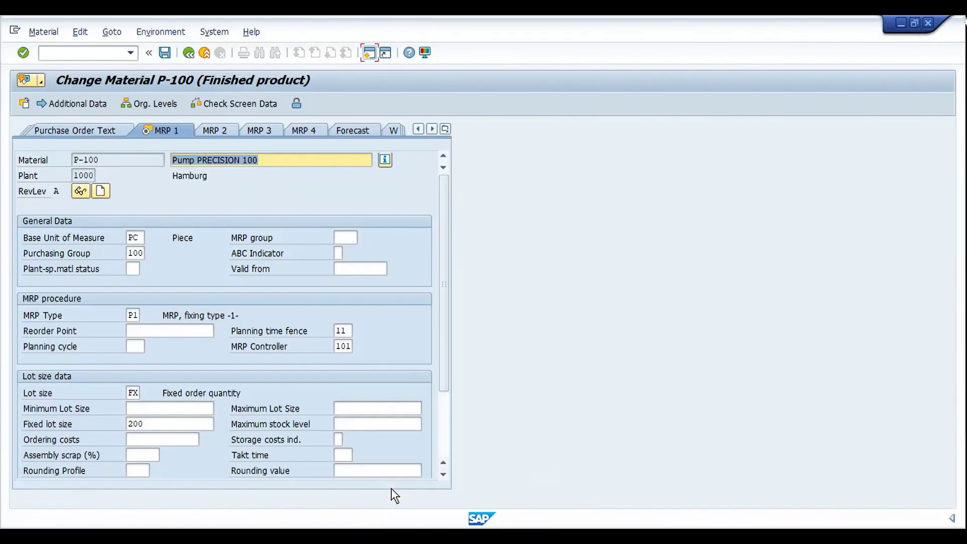
click(346, 329)
key(BackSpace)
key(BackSpace)
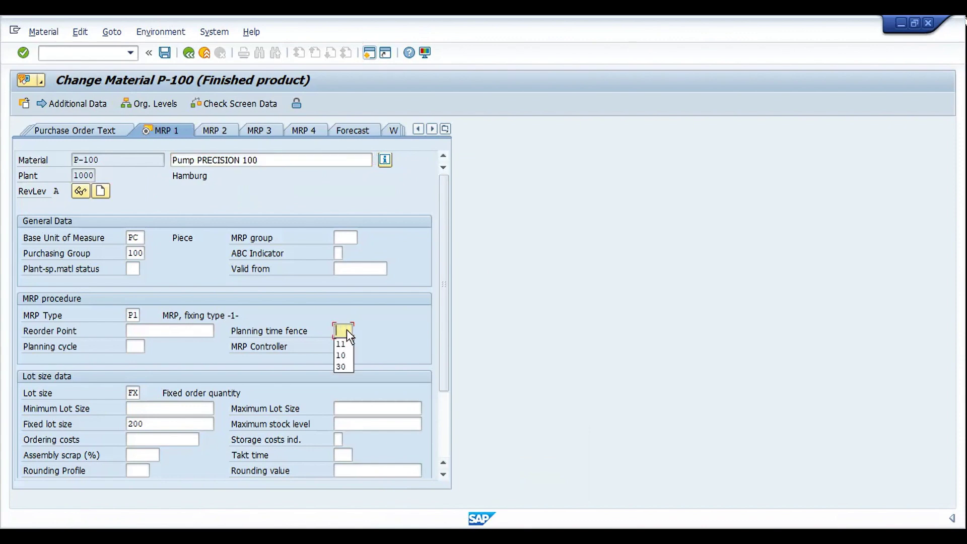
text(8)
key(ctrl+s)
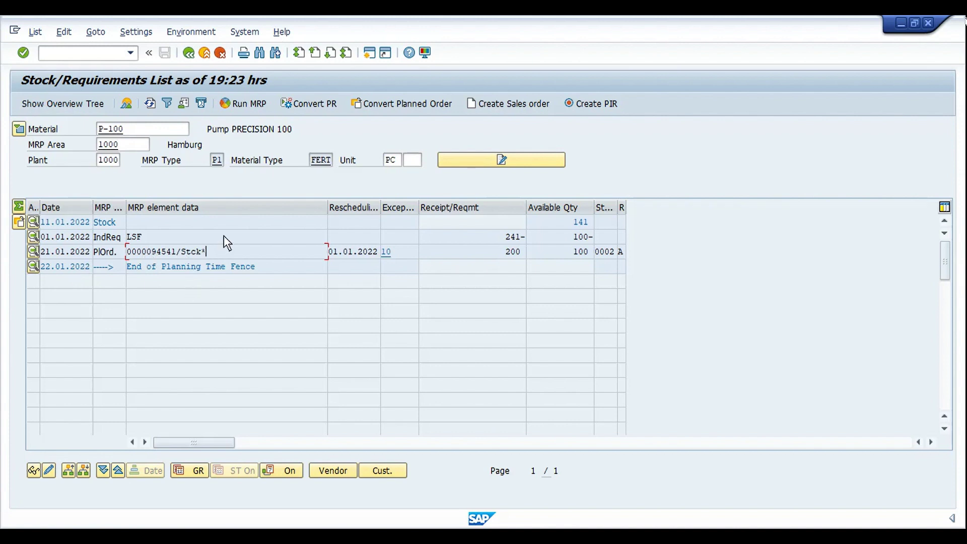
- Refresh the stock/requirements list and examine the planned order's element data after the shortened planning time fence
click(150, 104)
click(219, 264)
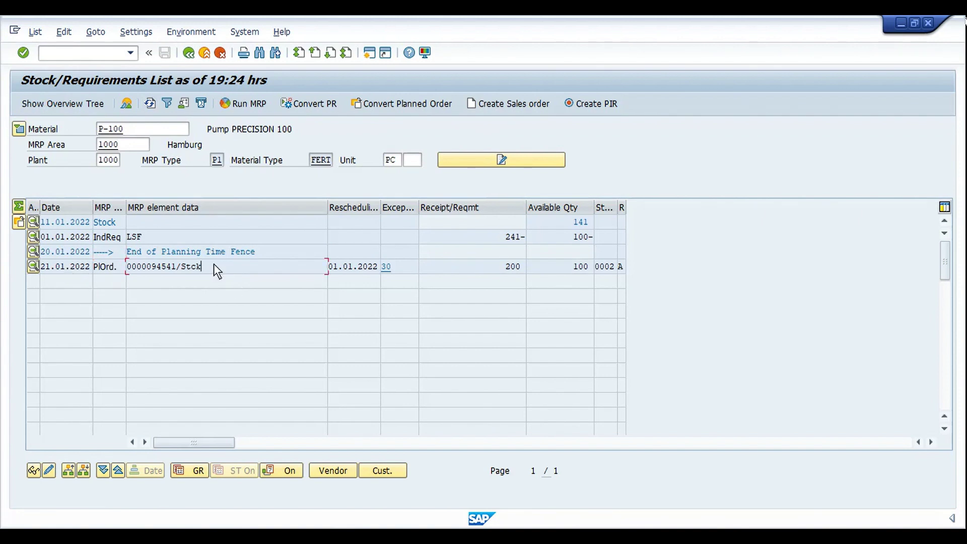
drag(214, 264, 148, 263)
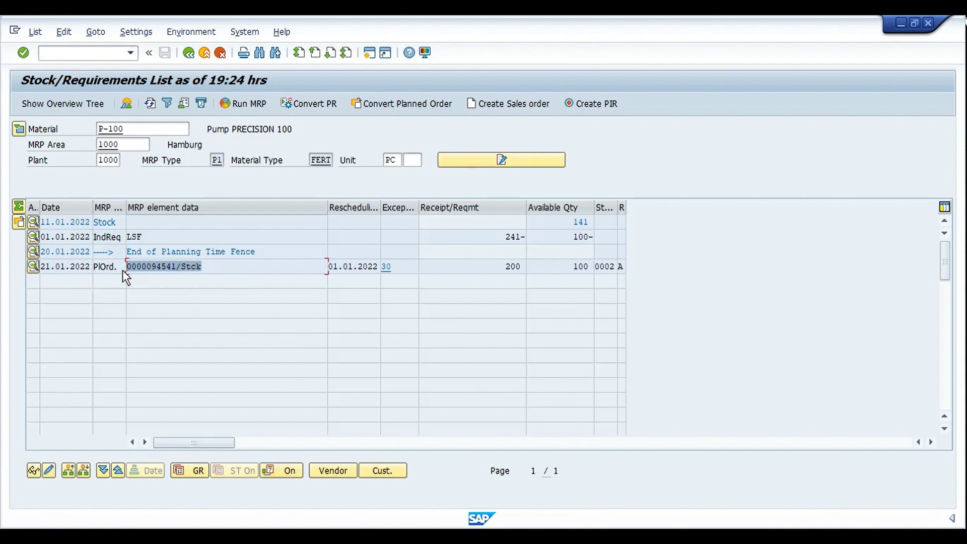
click(208, 261)
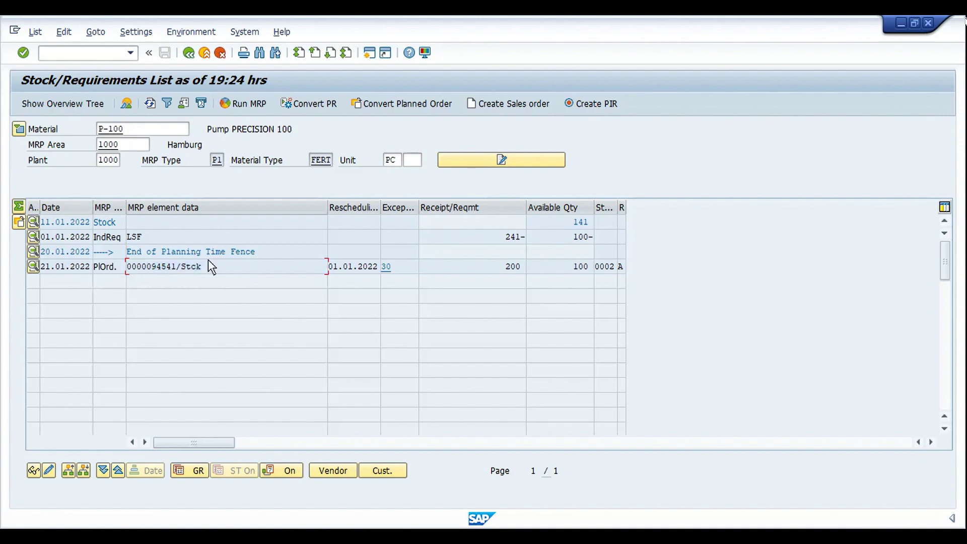
- Rerun MRP for P-100 with planning mode 3 to delete and recreate the planning data
click(263, 107)
click(141, 319)
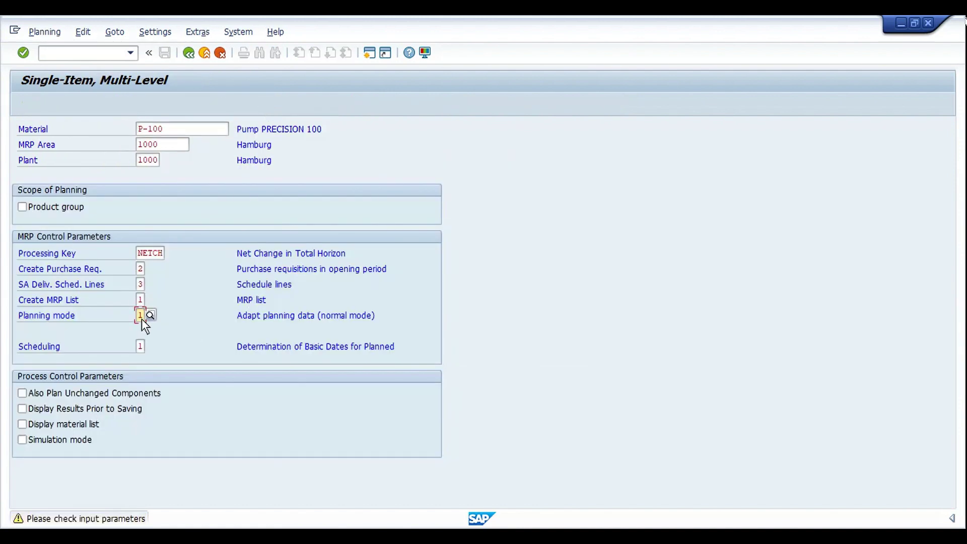
key(Return)
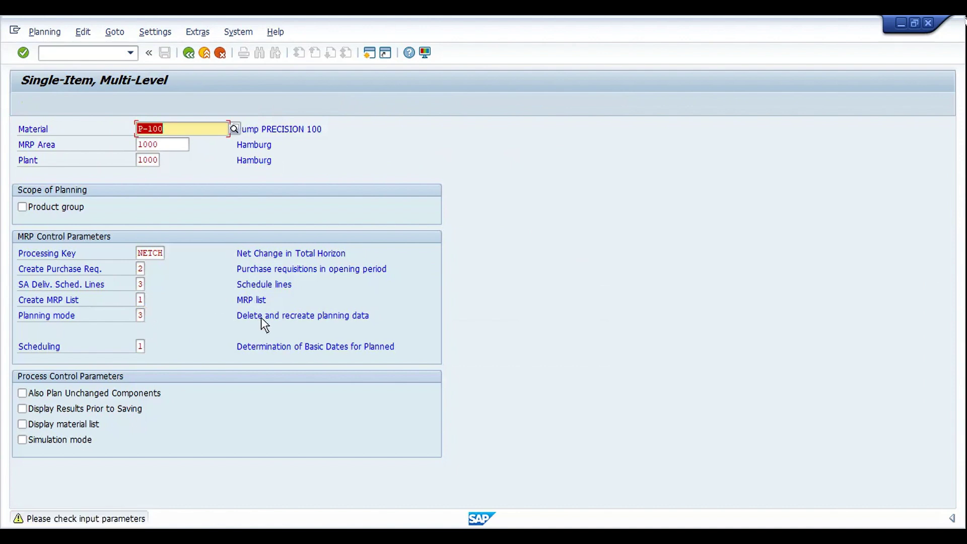
key(Return)
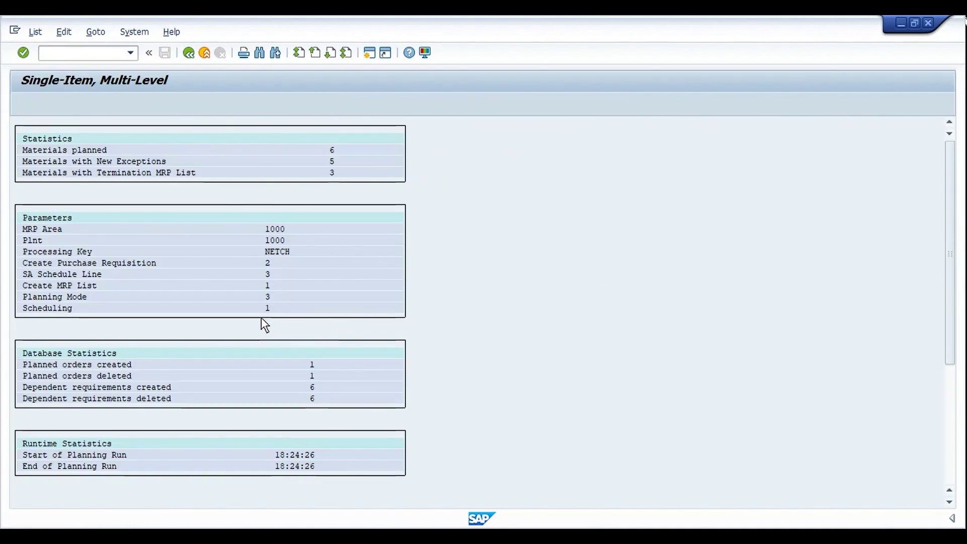
- Return to the refreshed stock/requirements list and compare the recreated planned order with the end of the planning time fence
key(Return)
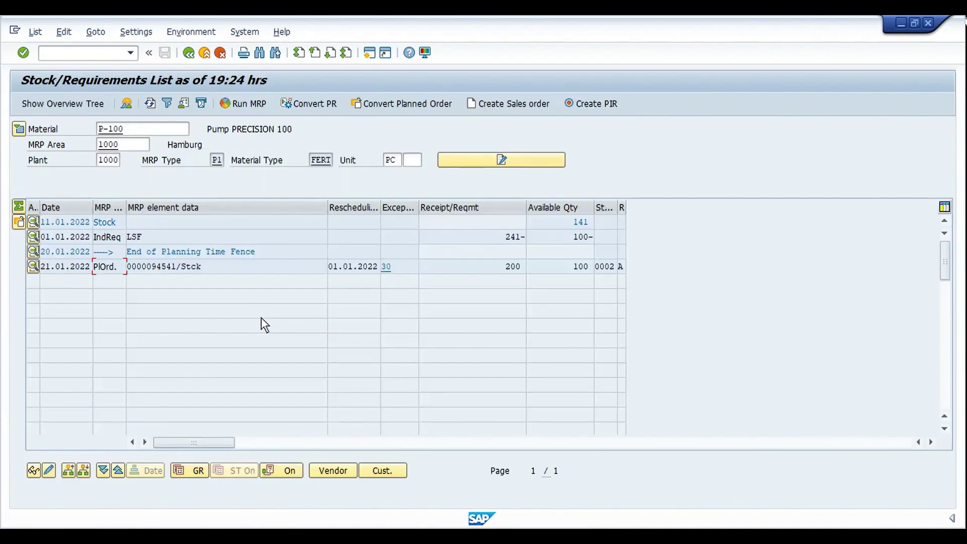
click(175, 267)
click(149, 107)
click(176, 267)
drag(276, 250, 165, 260)
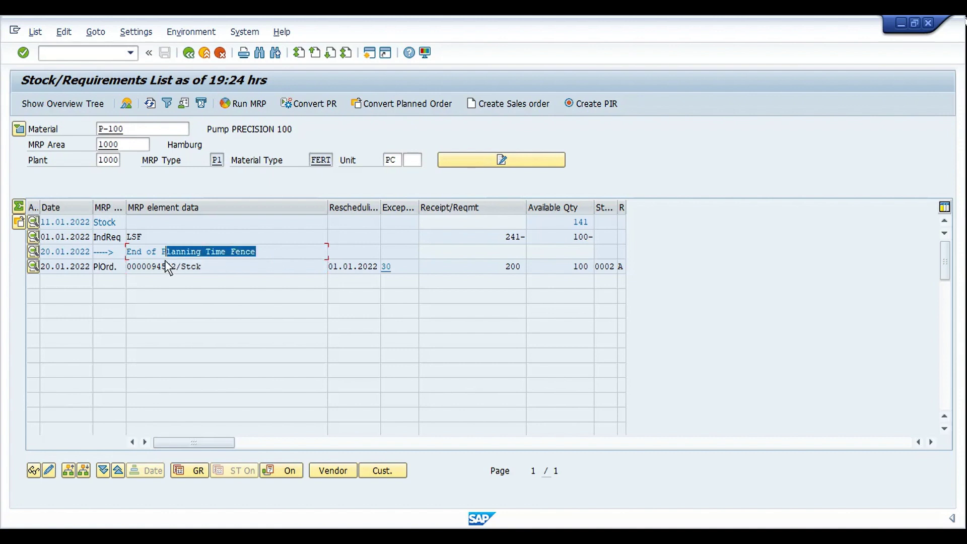
click(257, 264)
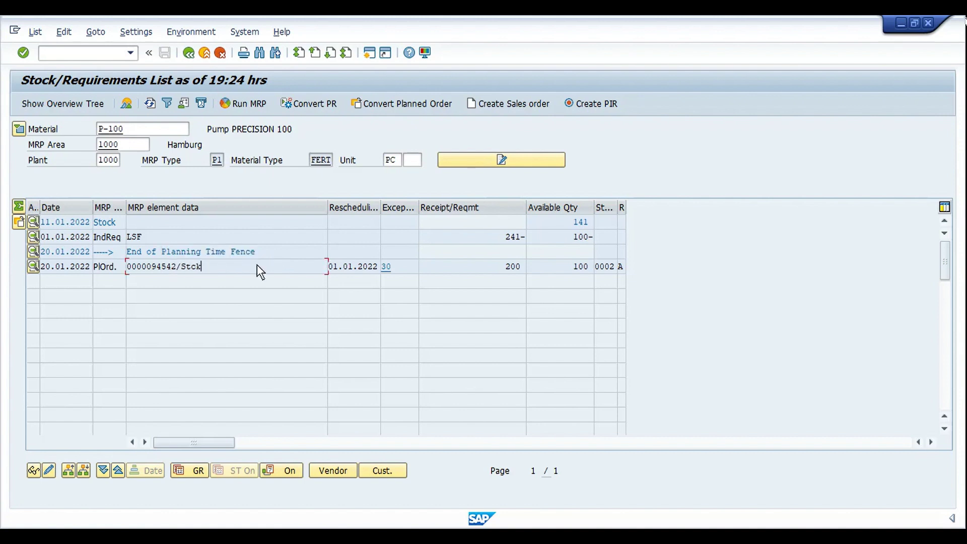